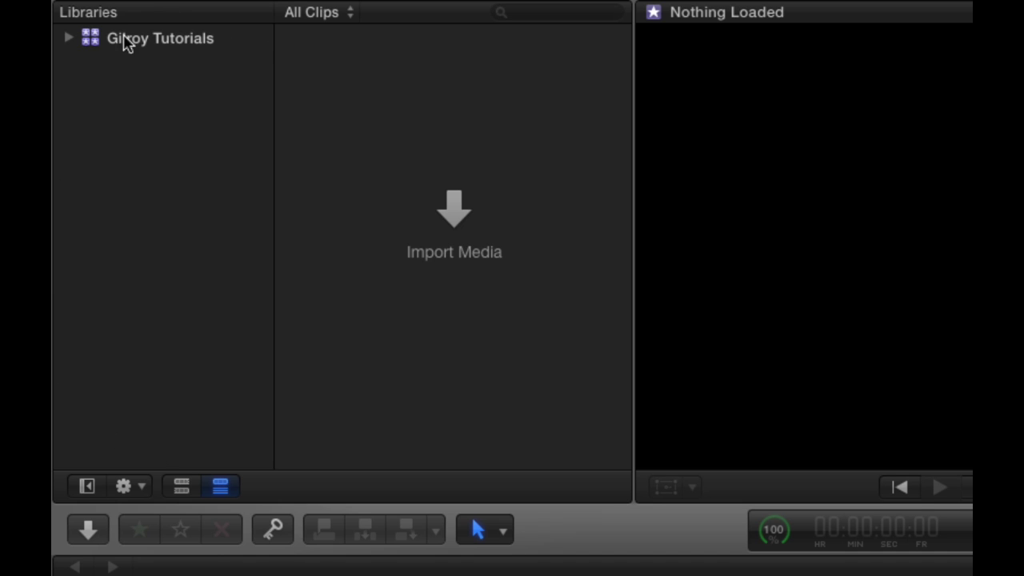
Expand the Gilroy Tutorials library and hide, then reshow, the Libraries sidebar
click(69, 39)
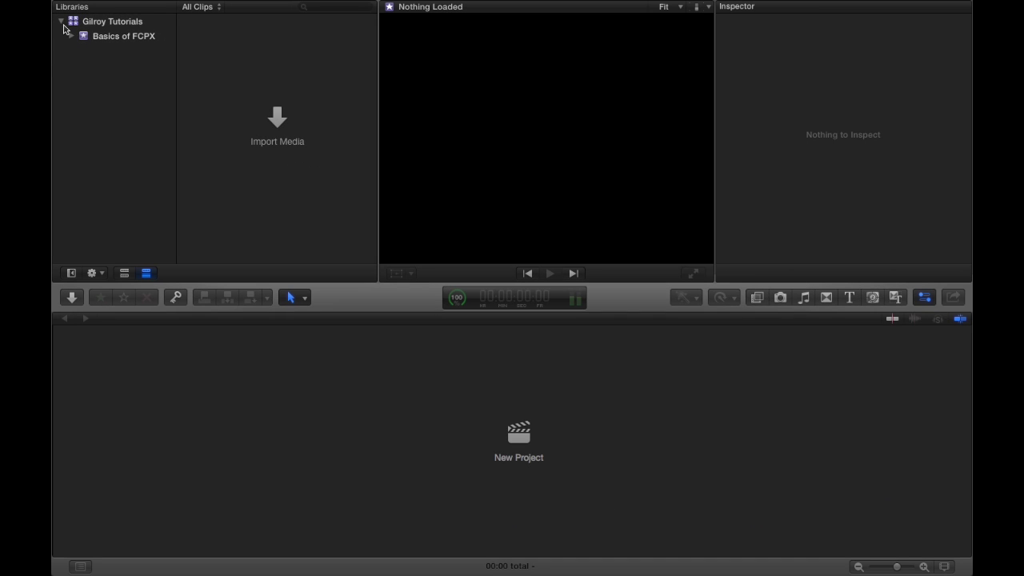
click(71, 274)
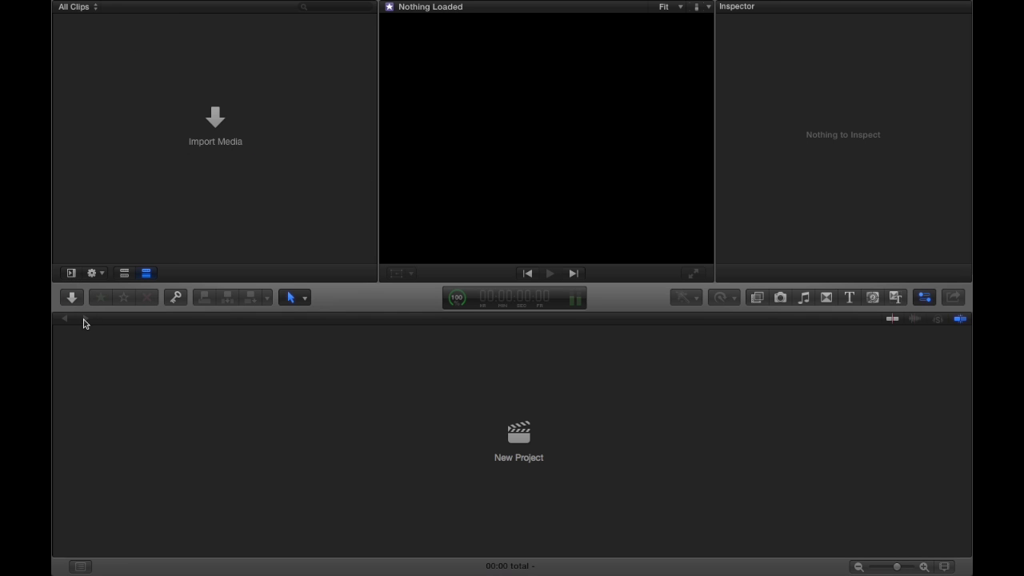
click(72, 273)
Look over the clip grouping and sorting options, leaving them unchanged
click(93, 274)
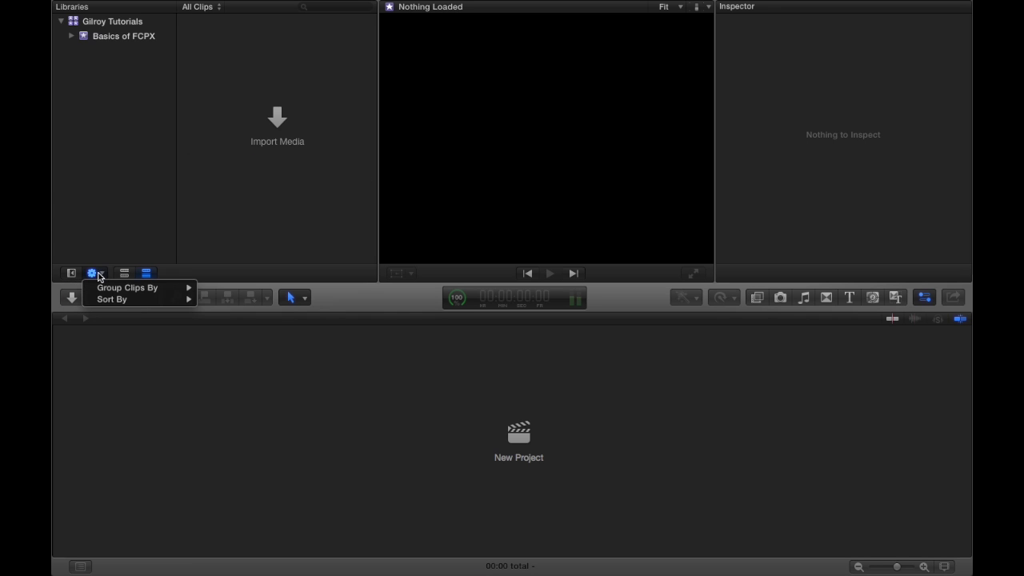
mouse_move(159, 293)
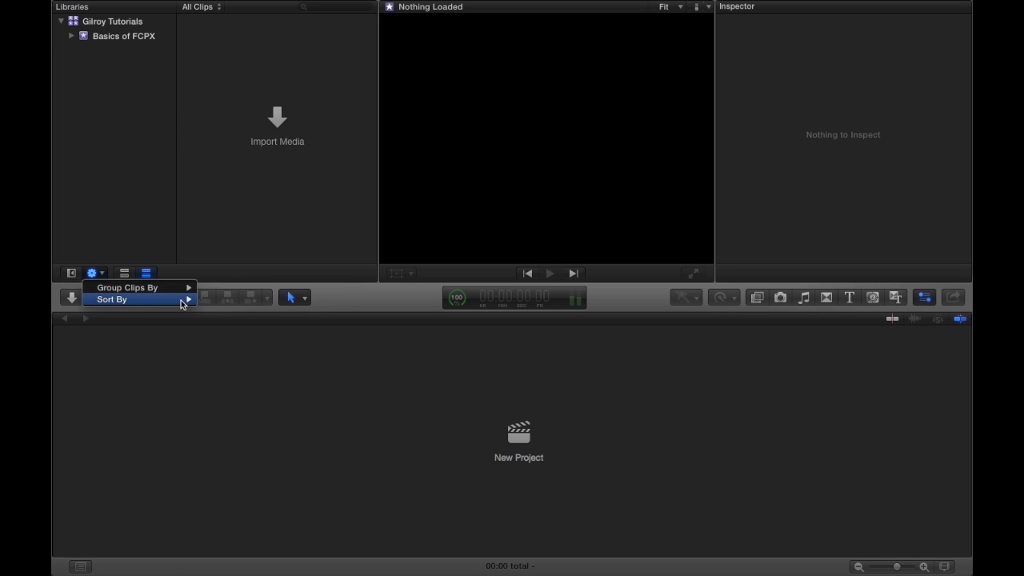
click(97, 274)
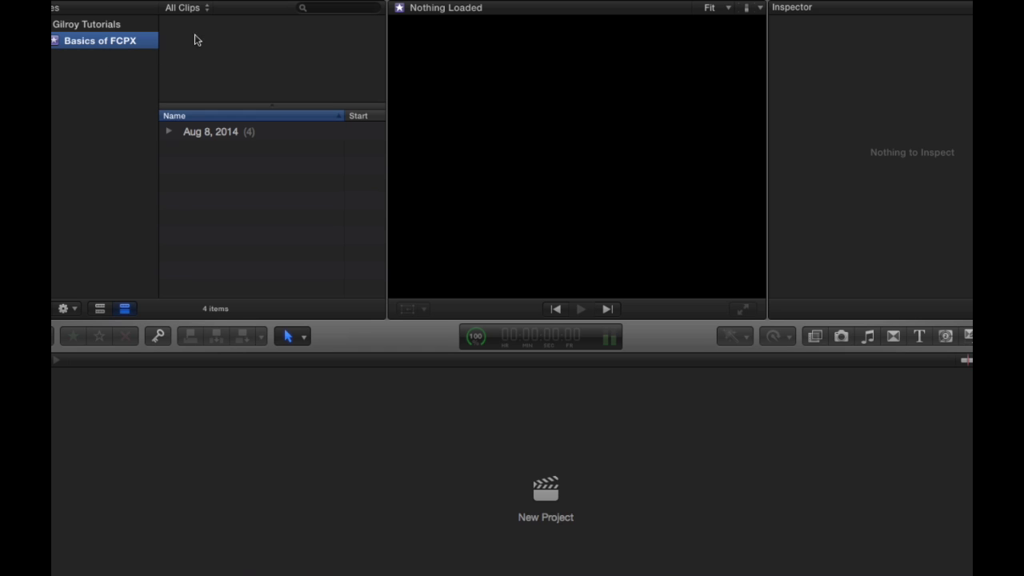
Expand the Aug 8, 2014 group and preview clips MVI_0033 through MVI_0036 in turn
click(168, 131)
click(222, 152)
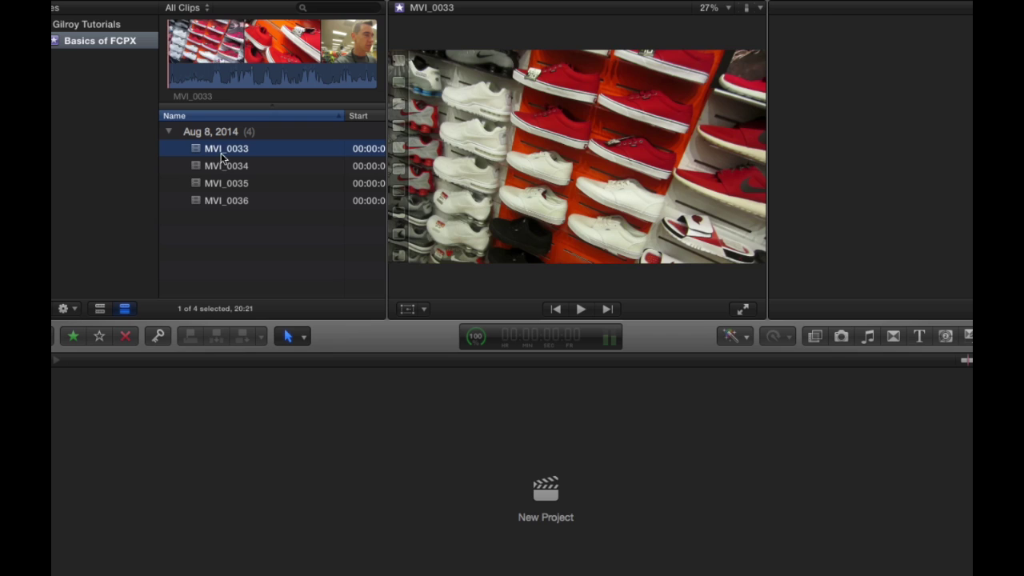
key(super+4)
click(228, 167)
click(229, 184)
click(228, 201)
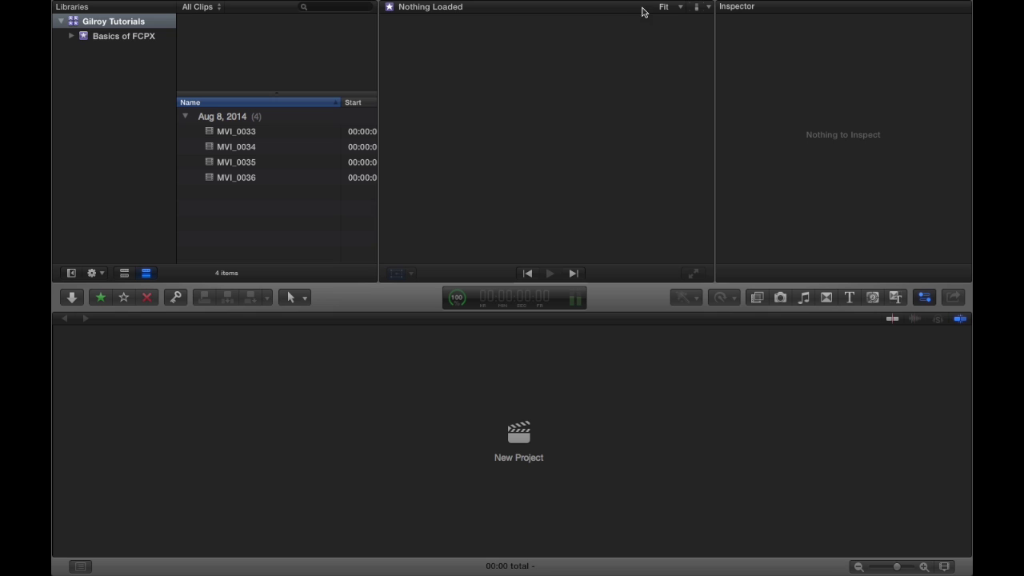
Set the viewer zoom to 75% and load clip MVI_0033 into the viewer
click(679, 10)
click(681, 8)
click(682, 7)
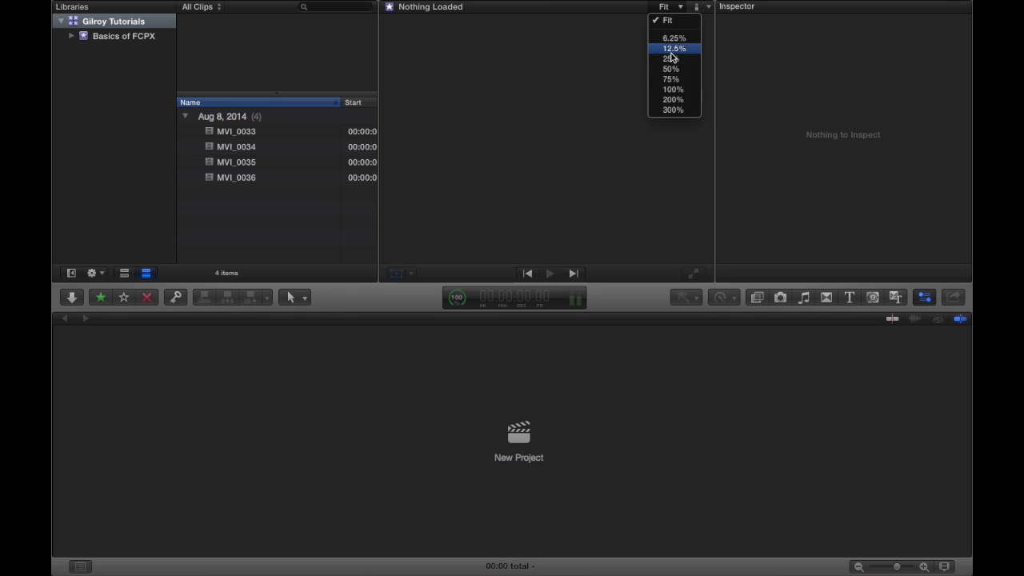
click(668, 80)
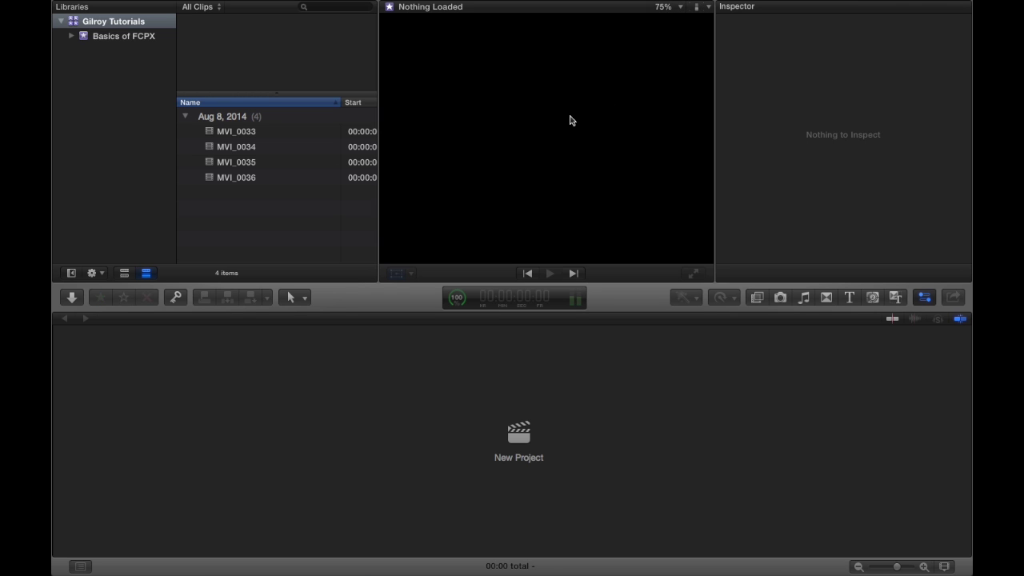
click(682, 8)
click(239, 132)
click(266, 134)
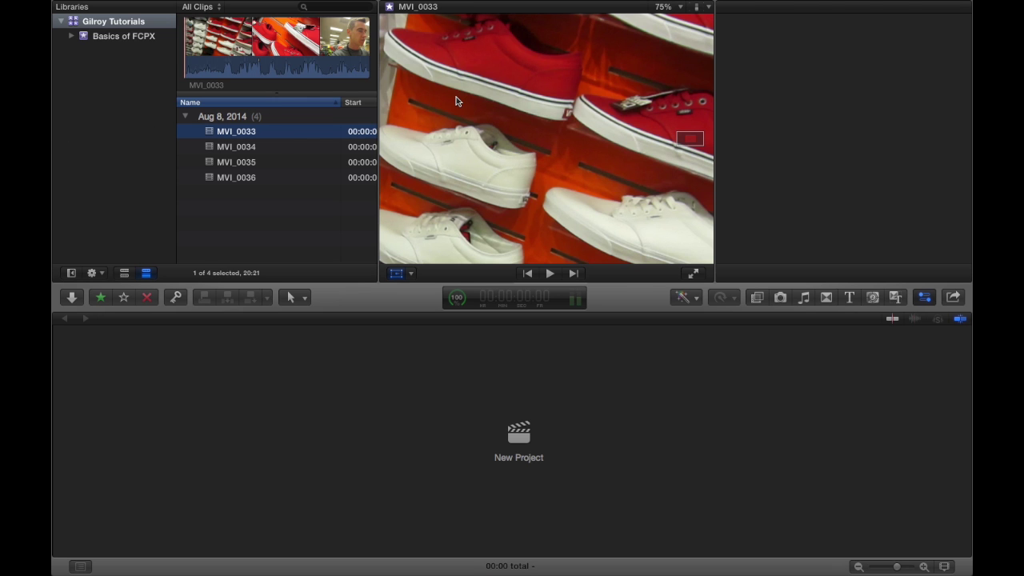
Magnify the viewer to 200%, pan around the shoe image, then return to Fit
click(669, 8)
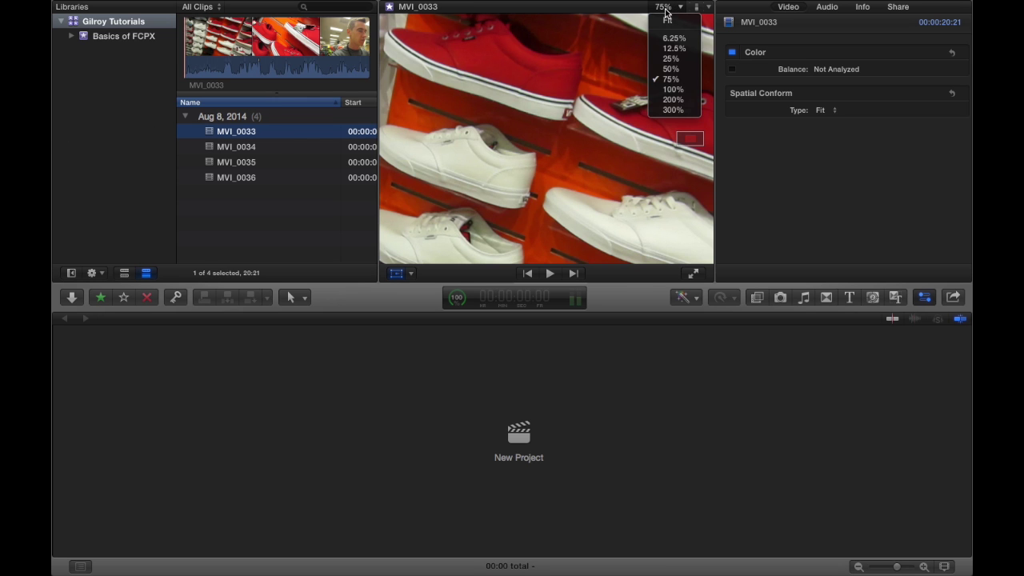
click(684, 96)
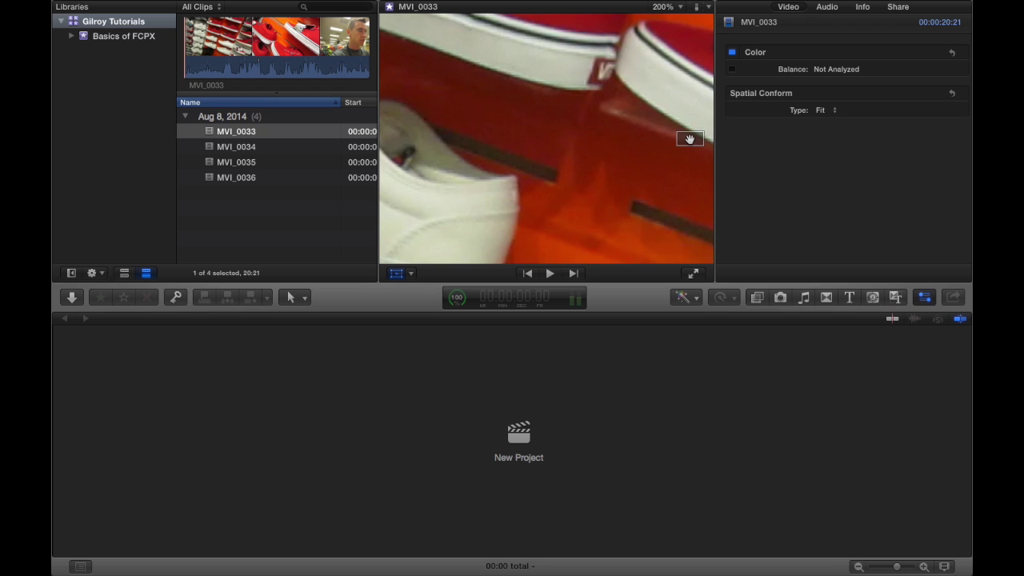
drag(691, 138, 688, 134)
click(680, 7)
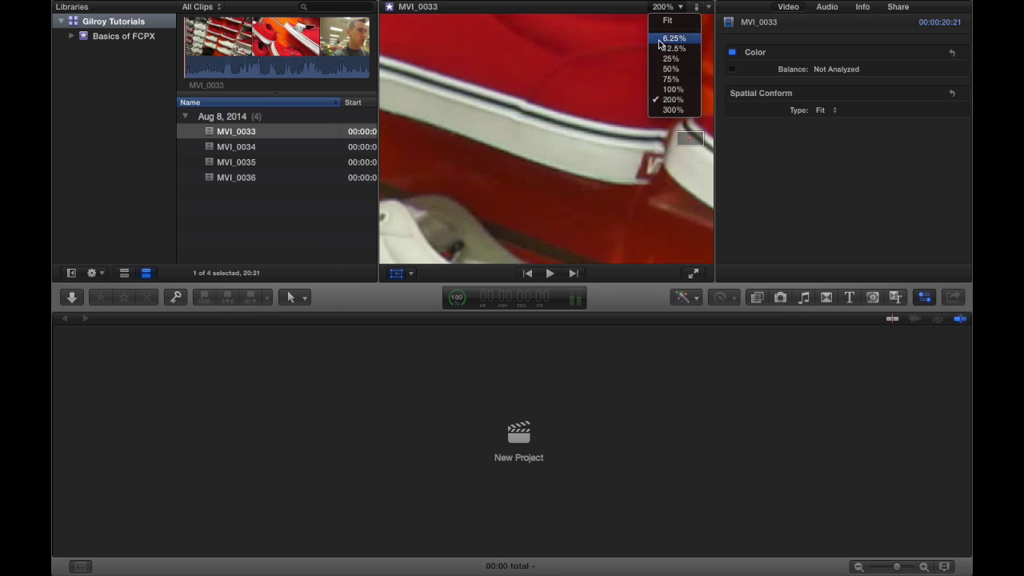
click(668, 19)
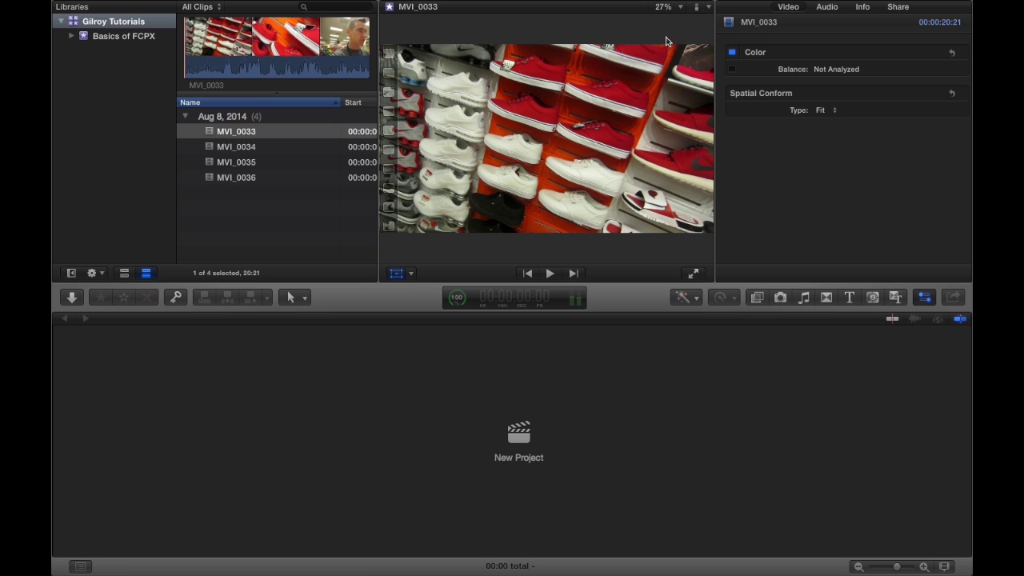
click(706, 9)
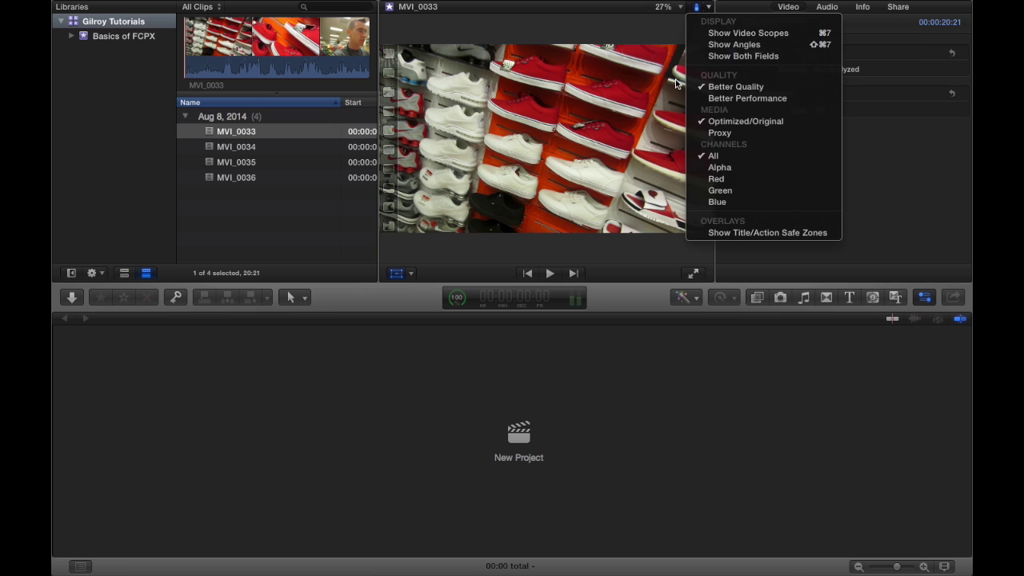
click(692, 17)
click(702, 10)
click(764, 34)
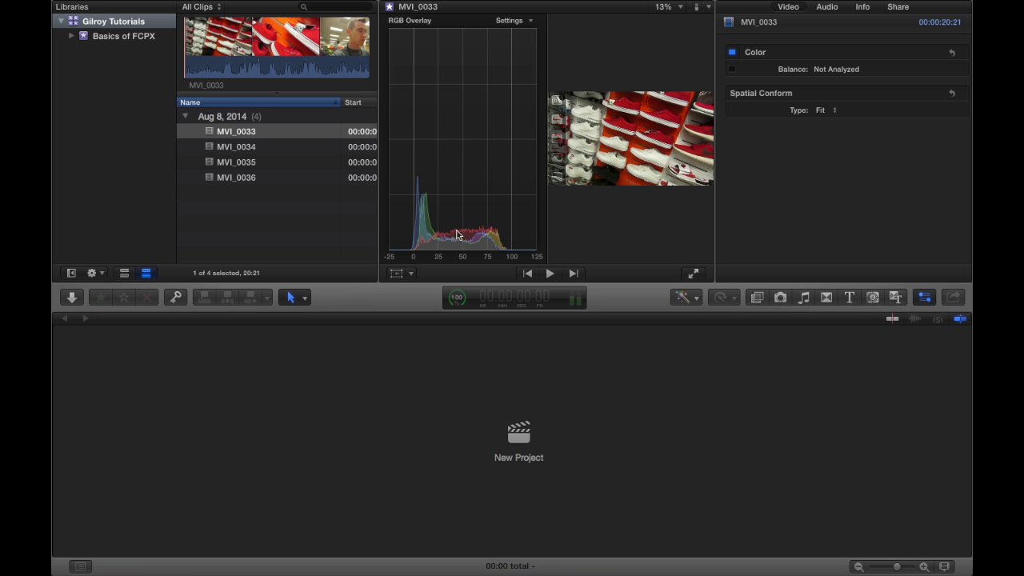
click(708, 7)
click(720, 32)
click(708, 8)
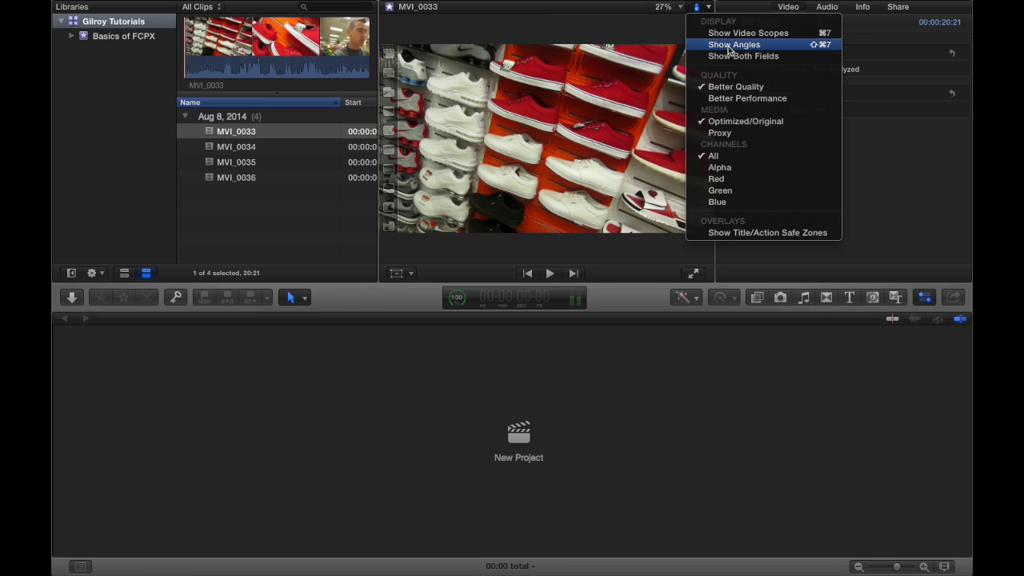
click(724, 45)
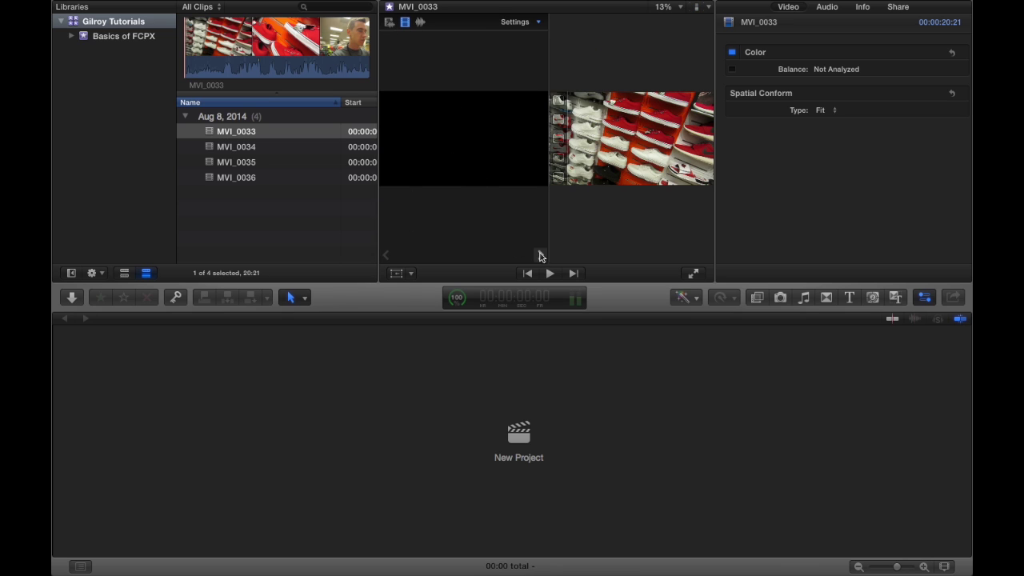
click(699, 10)
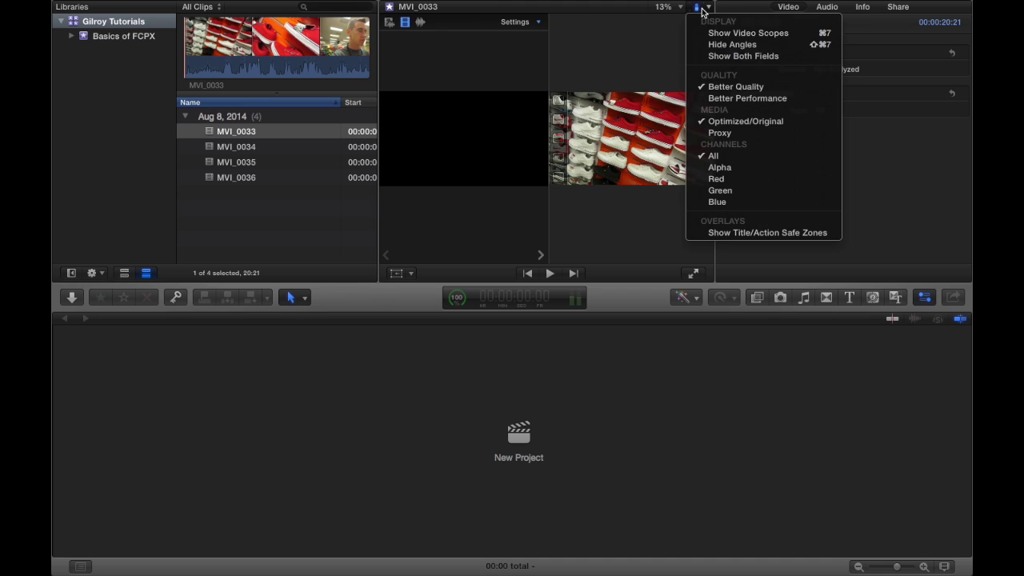
click(748, 44)
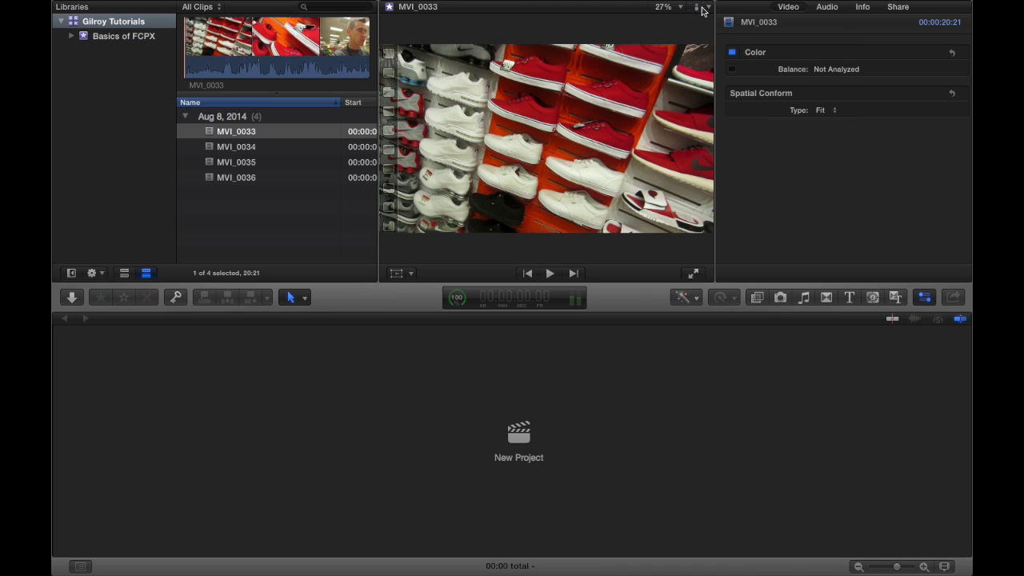
click(698, 8)
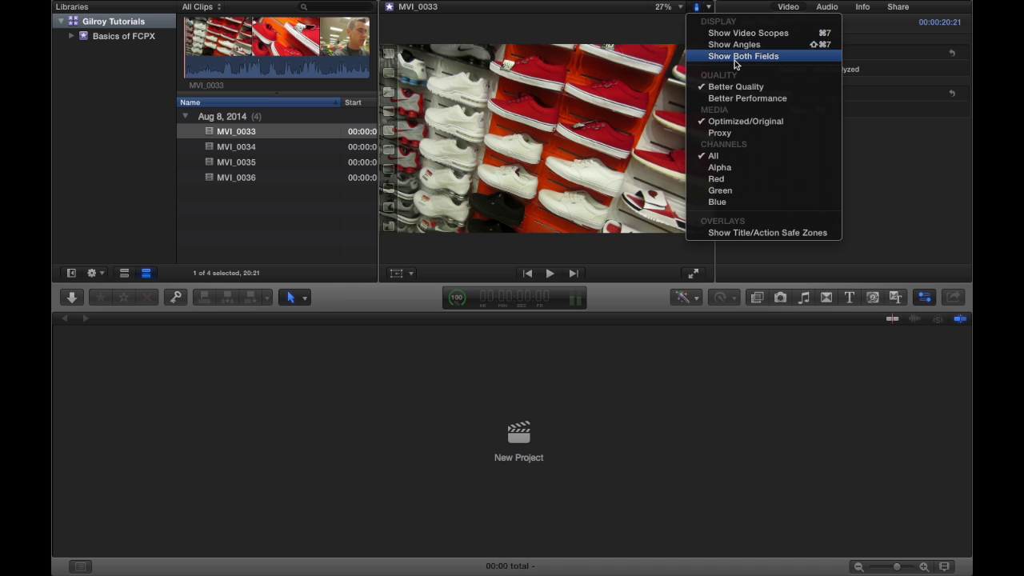
click(512, 169)
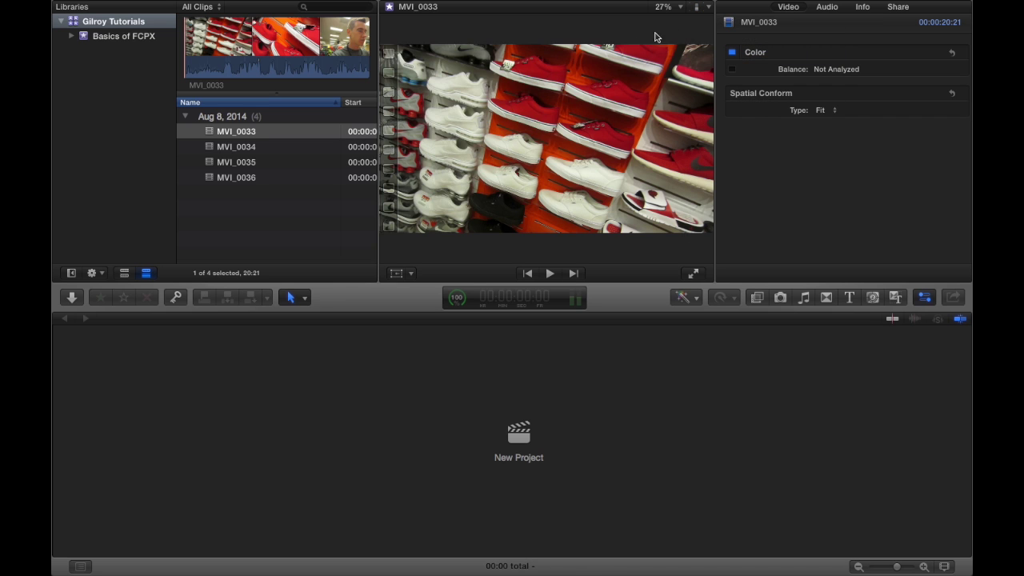
click(697, 8)
click(701, 7)
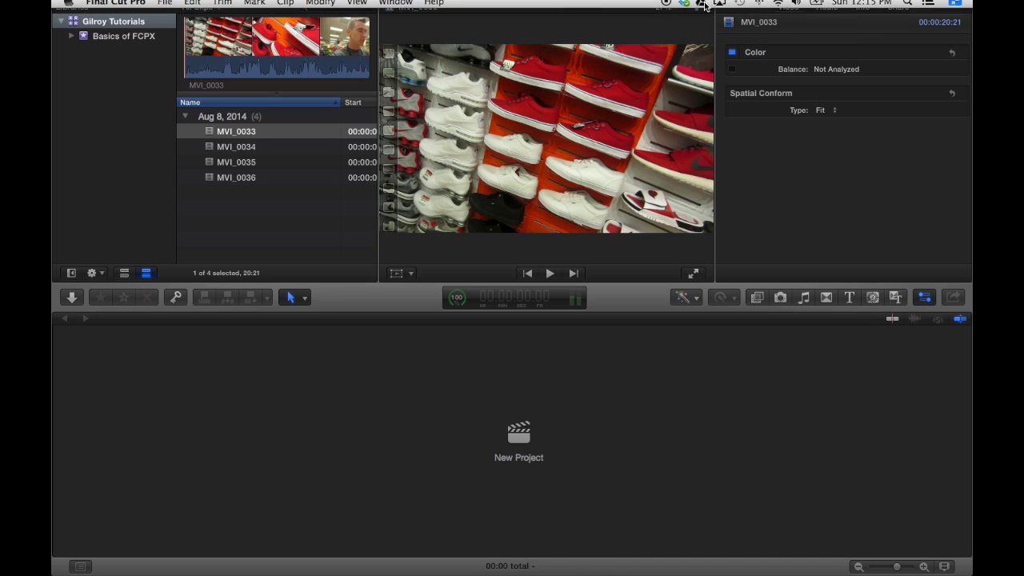
click(701, 7)
click(560, 44)
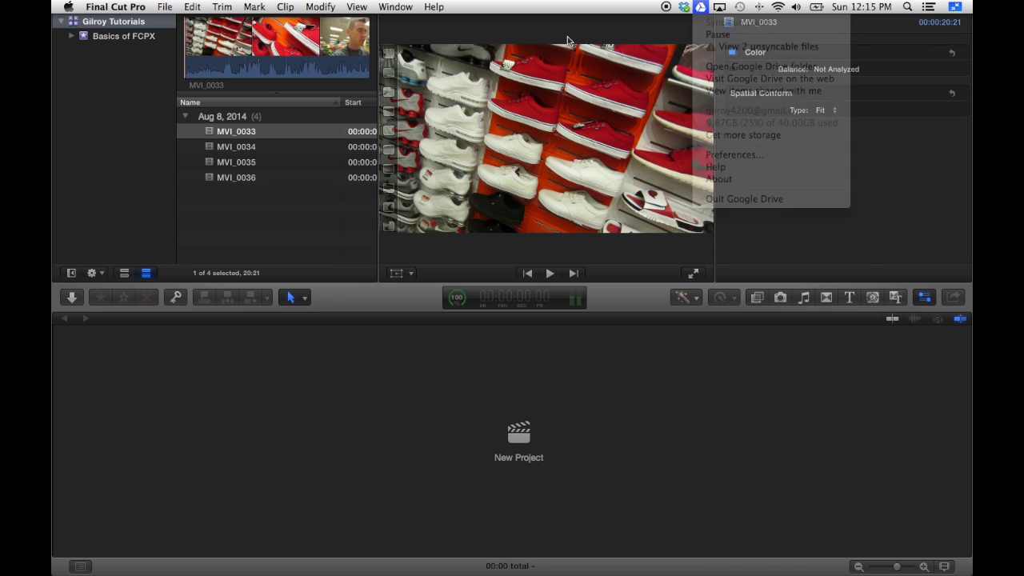
click(696, 7)
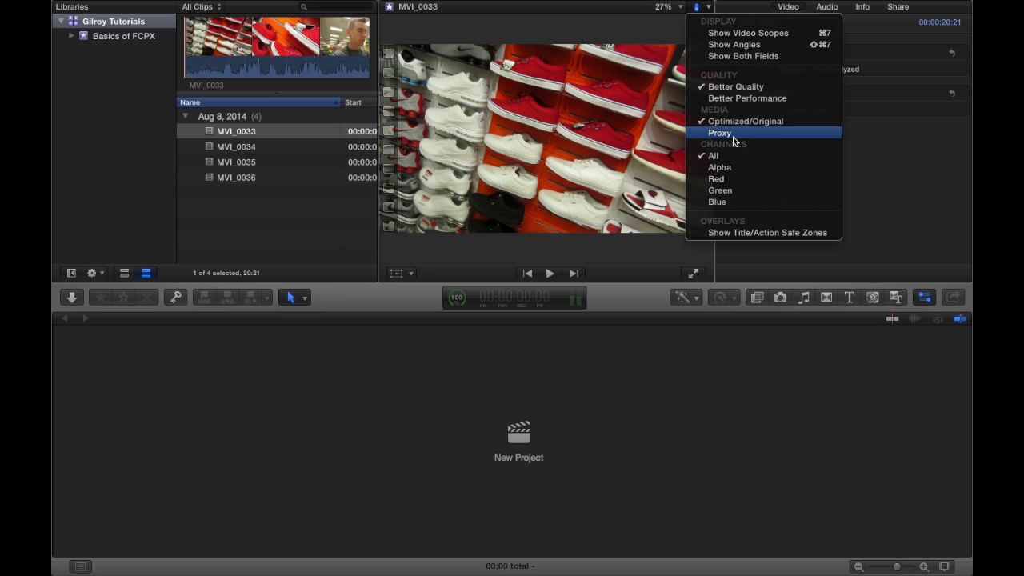
Show only the alpha channel in the viewer, then only the green channel
click(717, 168)
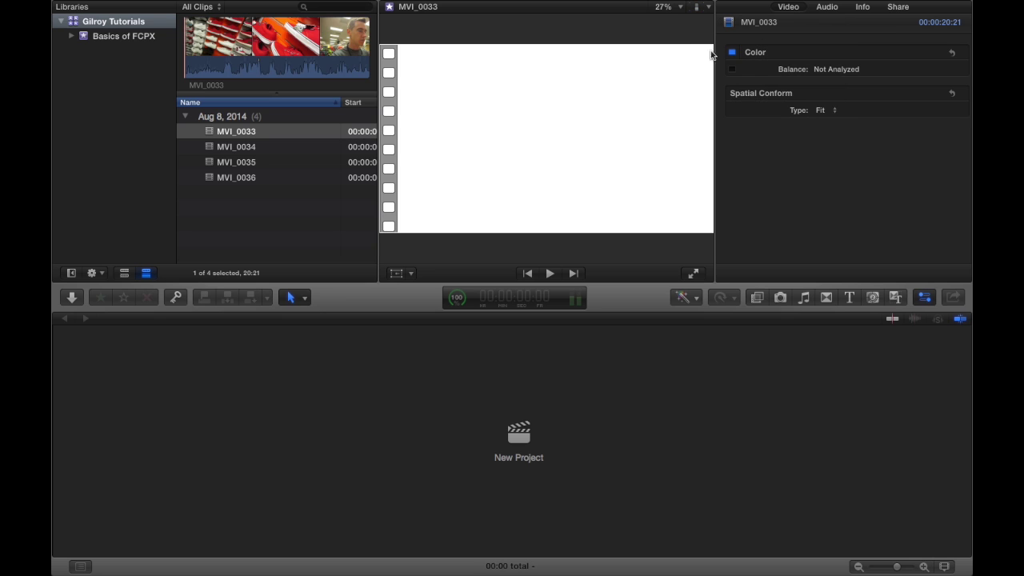
click(701, 11)
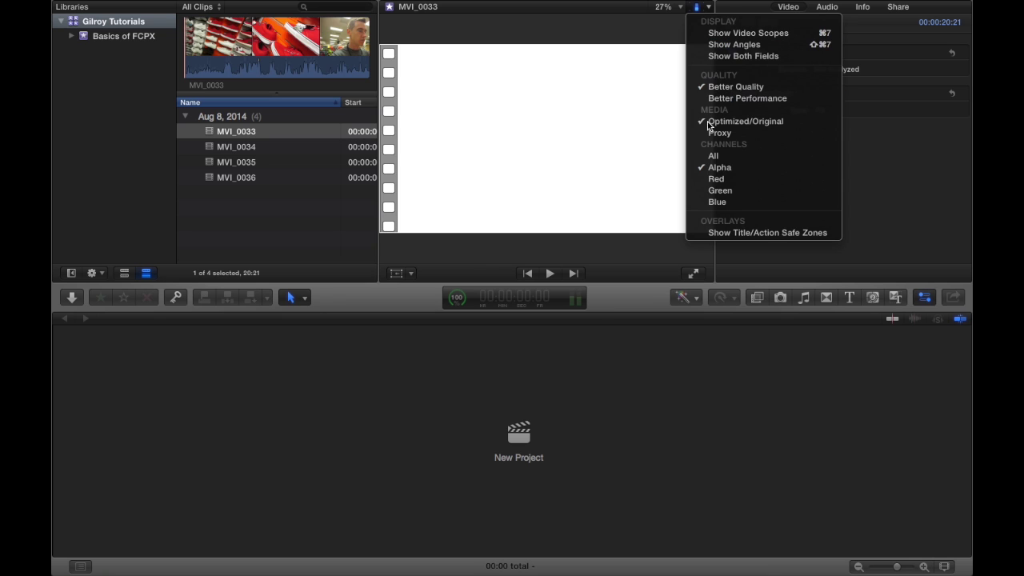
click(693, 7)
click(720, 190)
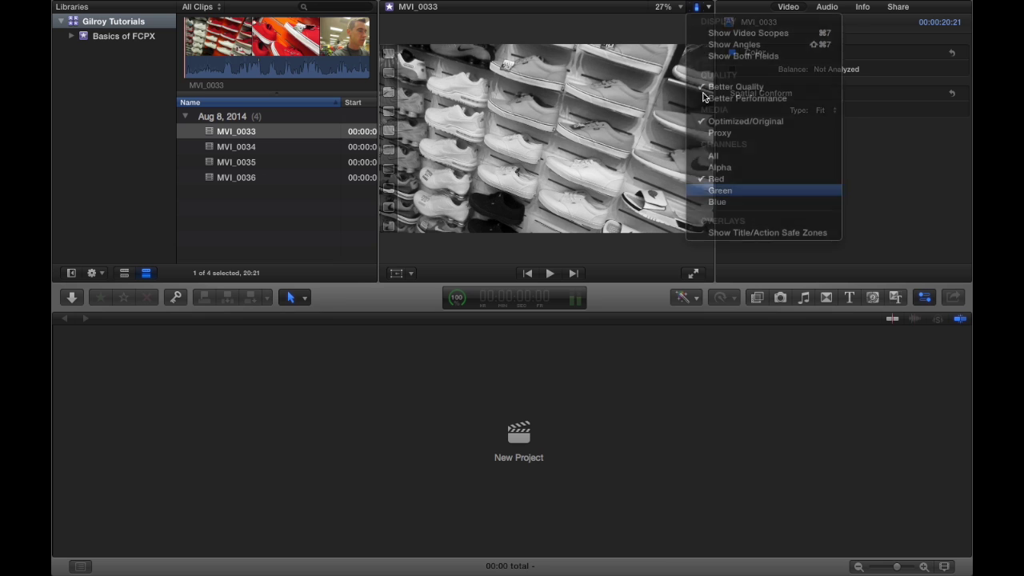
Switch the viewer back to All channels in full colour and review the display options
click(694, 6)
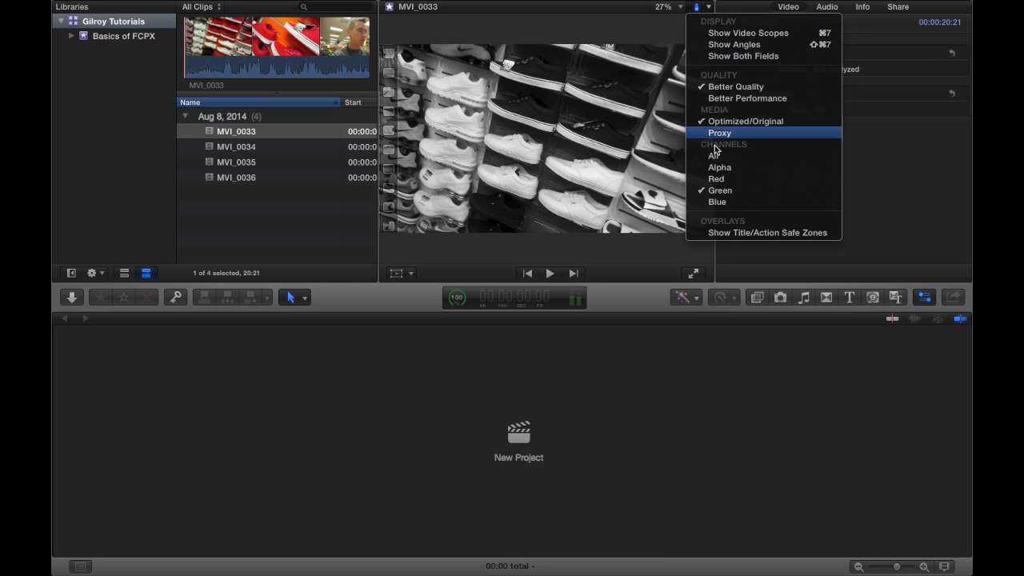
click(712, 155)
click(707, 8)
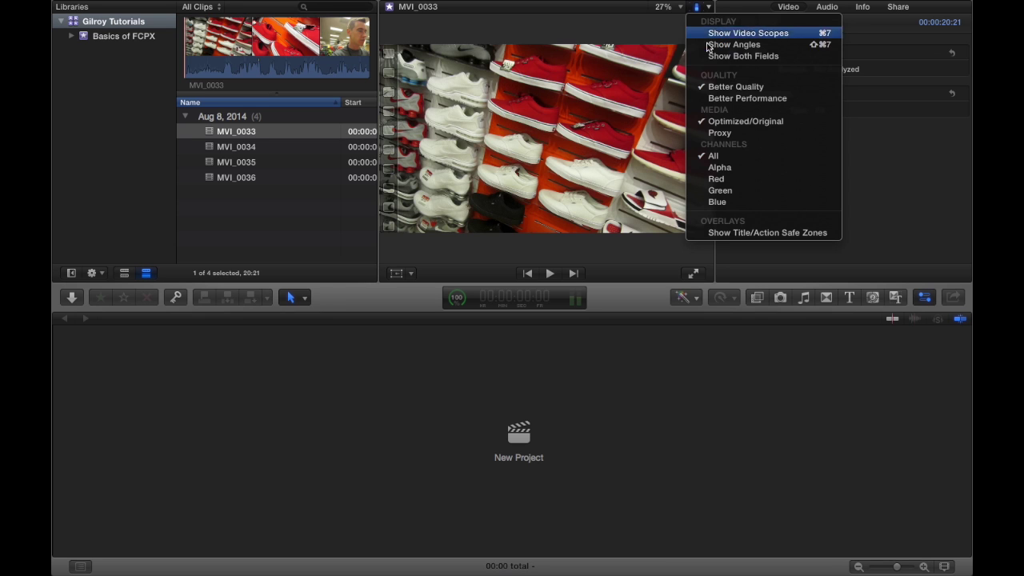
click(708, 9)
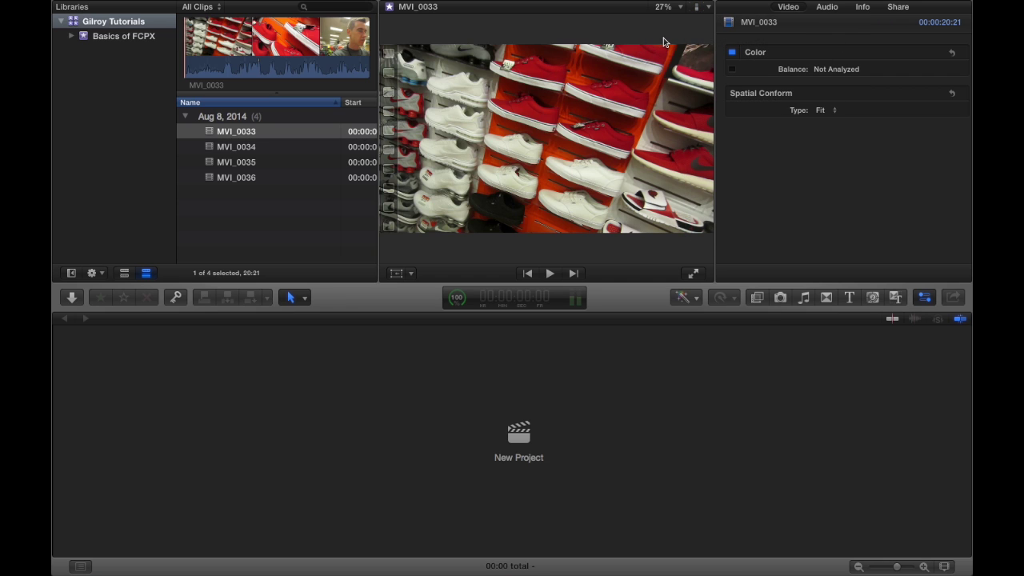
click(705, 9)
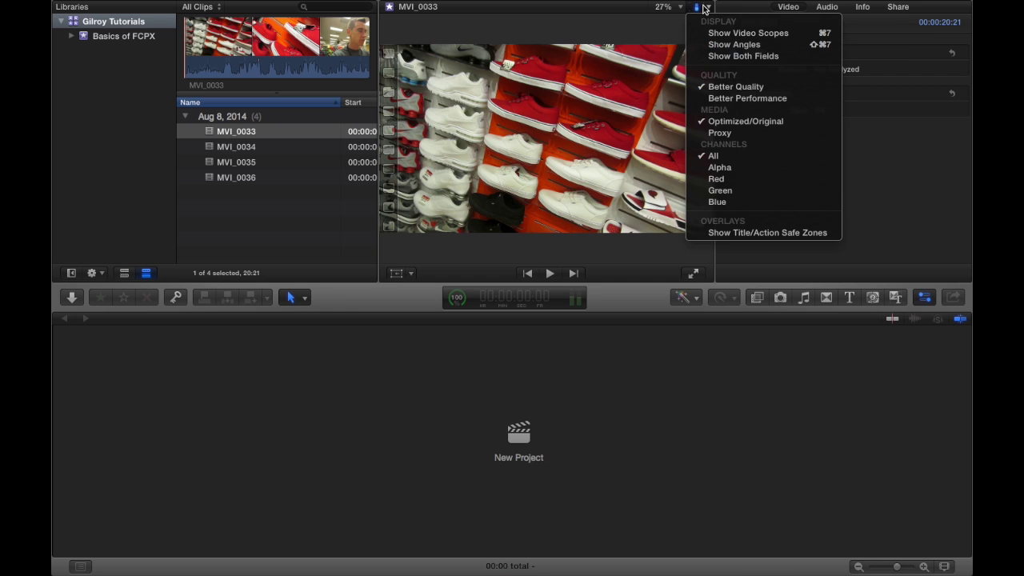
click(706, 8)
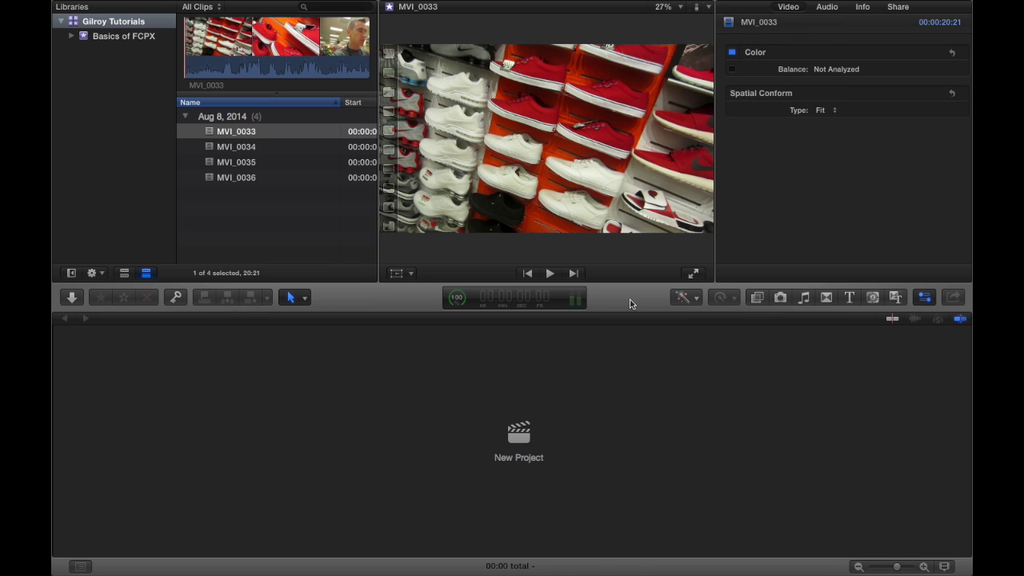
Show the Inspector panel, which reads Nothing to Inspect
click(363, 309)
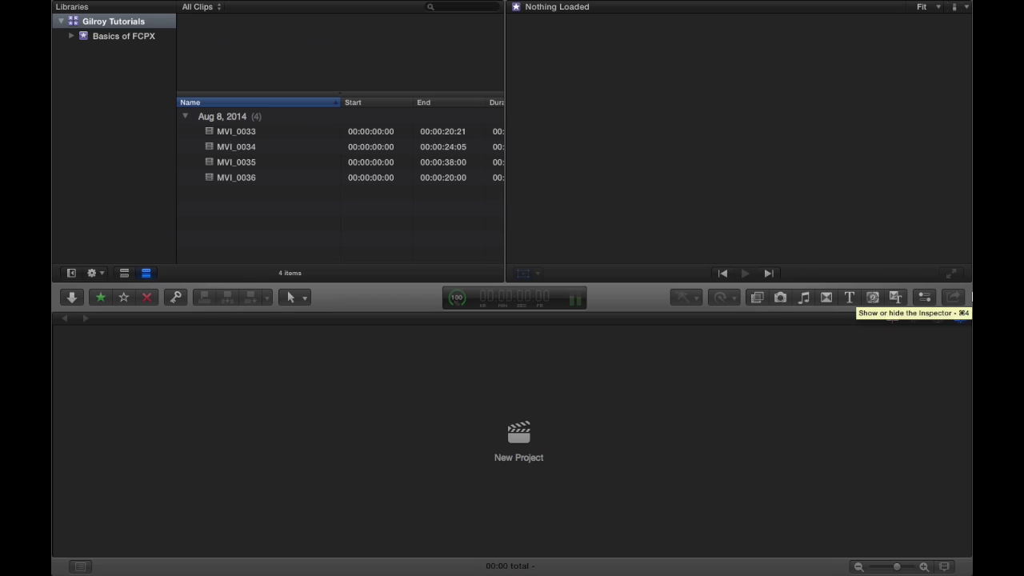
click(925, 298)
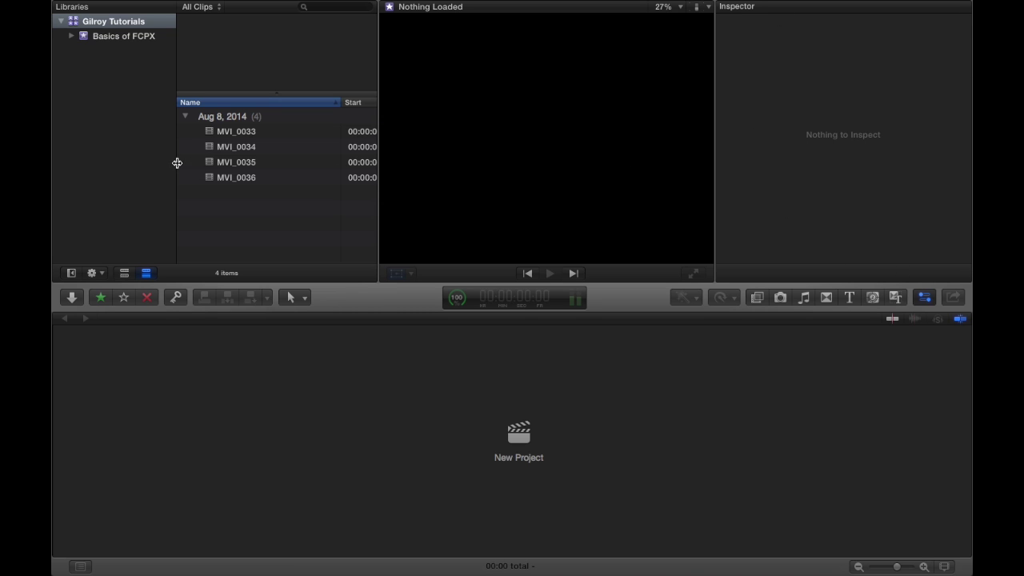
Select MVI_0033 and switch between its Video and Audio settings in the Inspector
click(237, 136)
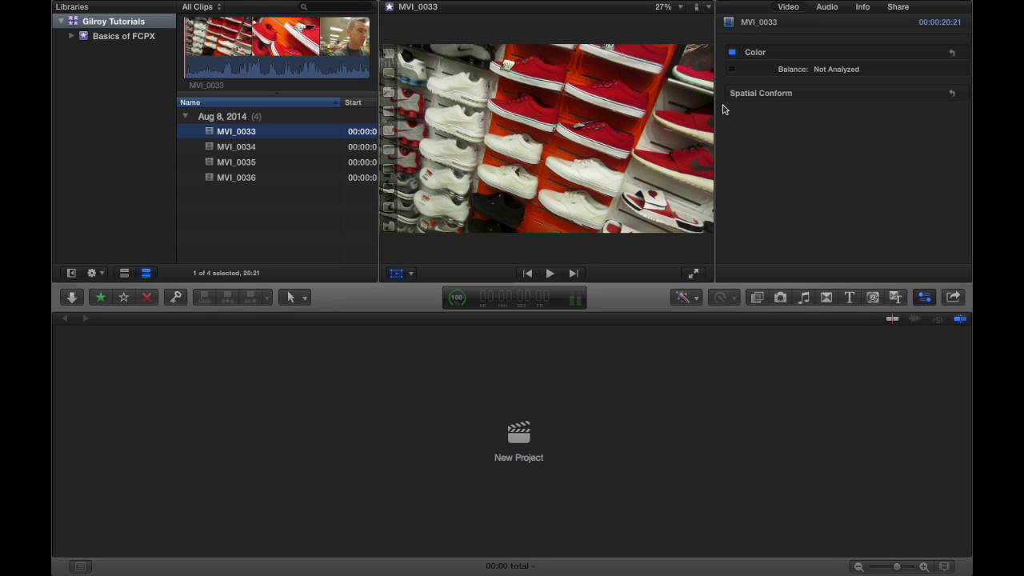
click(829, 8)
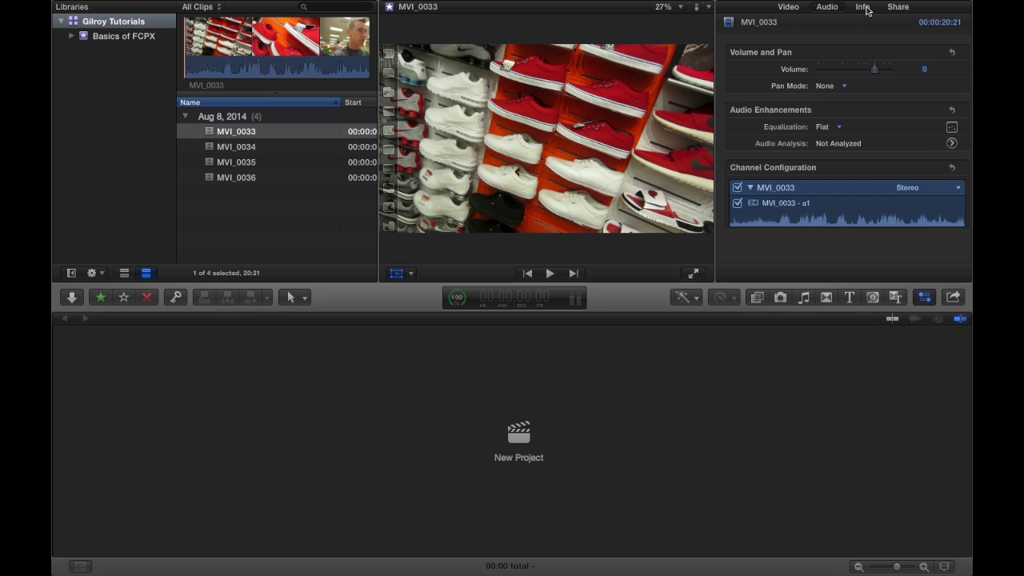
click(866, 8)
click(829, 7)
click(789, 8)
click(824, 7)
Hide and reshow the Inspector, then scroll through MVI_0033's Info tab metadata
click(924, 297)
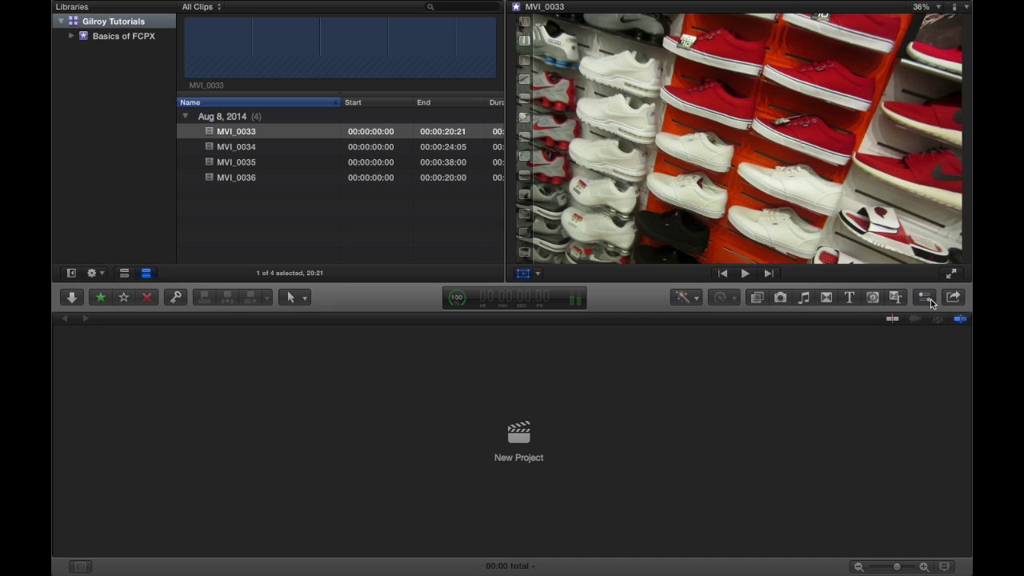
click(924, 297)
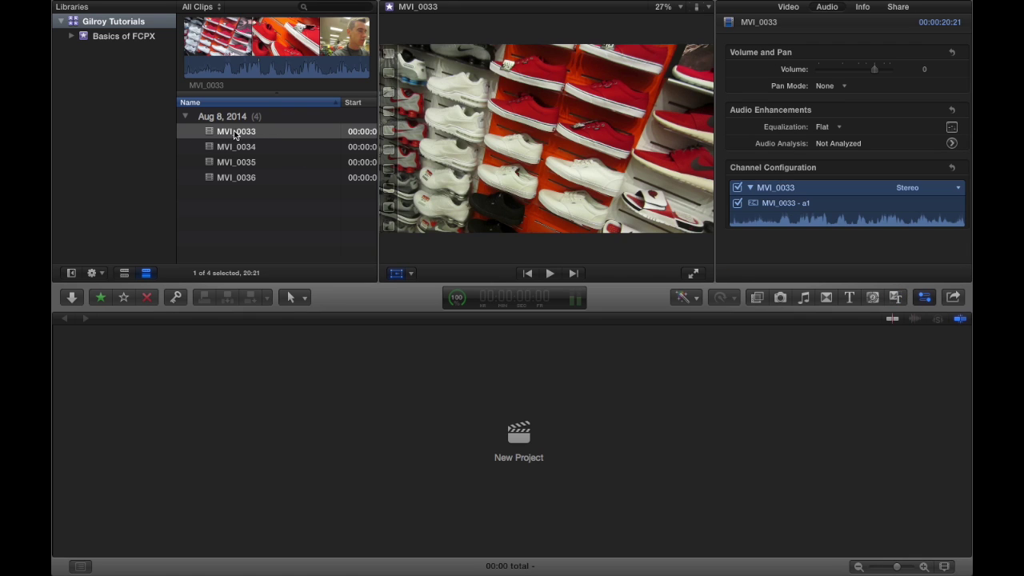
click(864, 7)
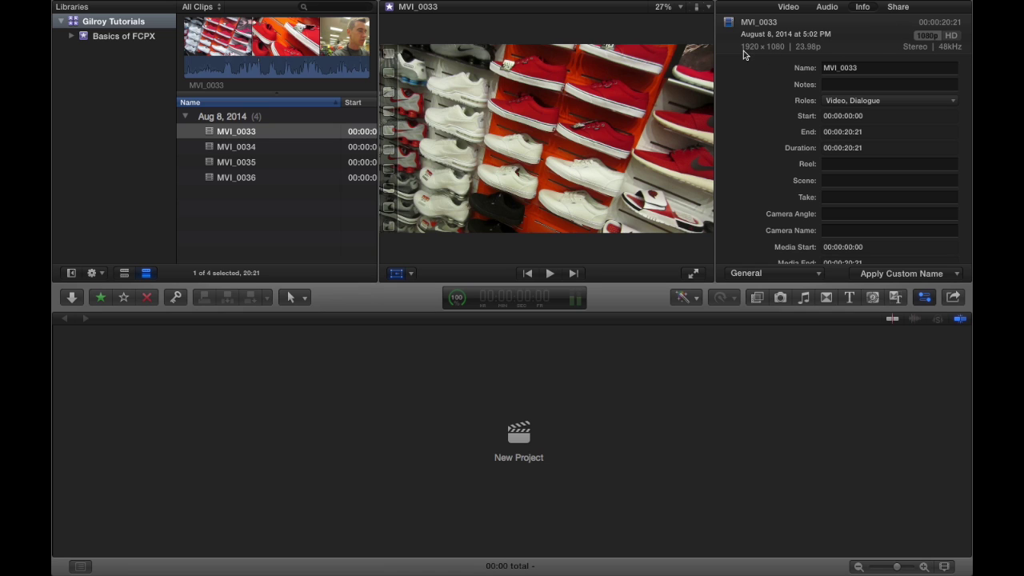
scroll(782, 95, down, 3)
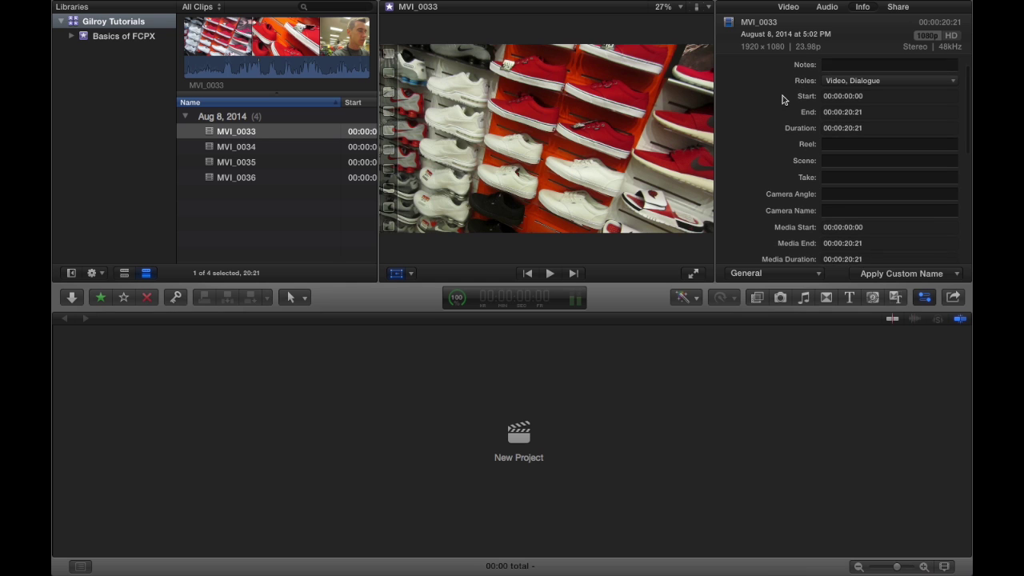
scroll(792, 128, up, 3)
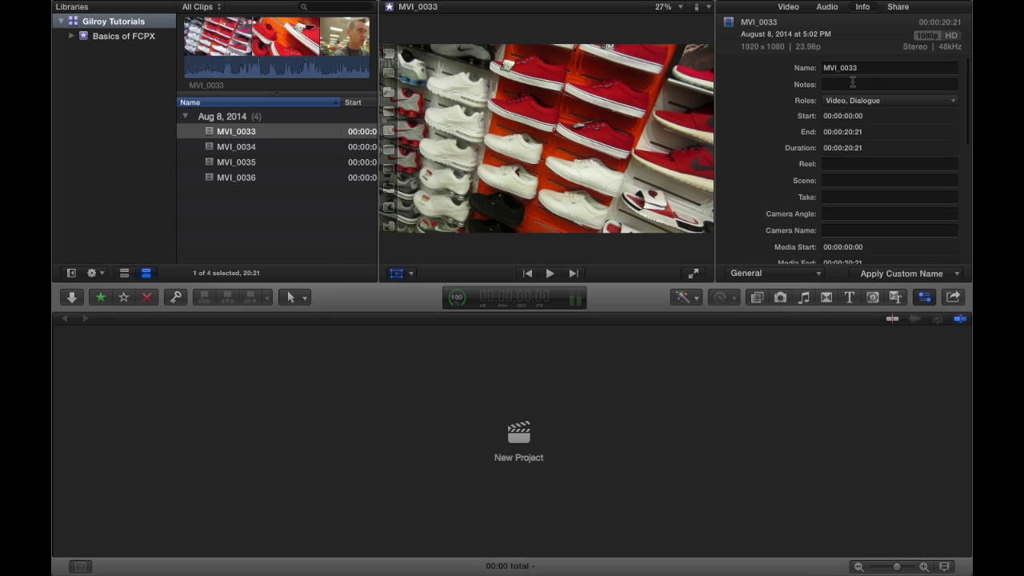
scroll(773, 102, down, 3)
scroll(772, 107, down, 10)
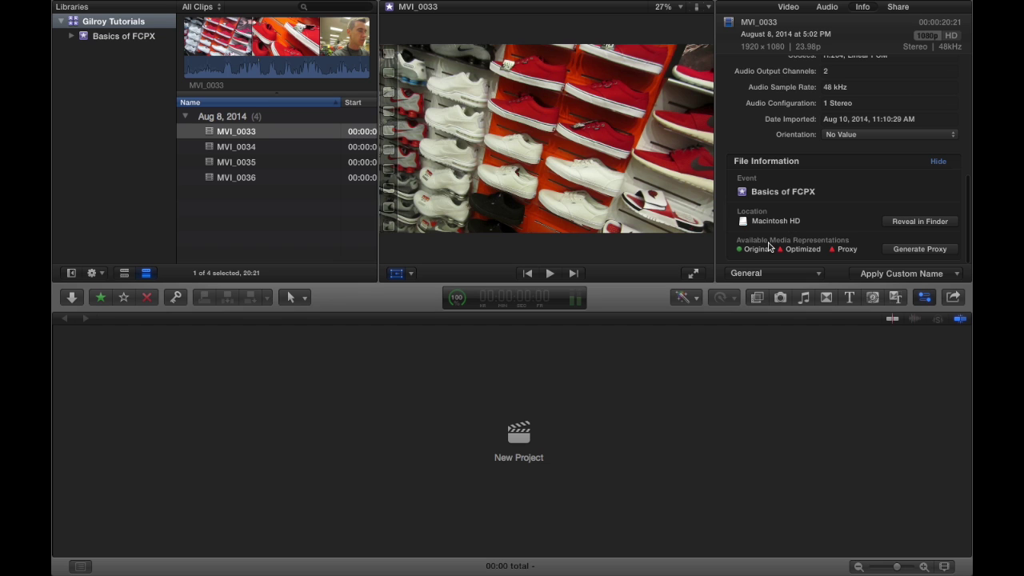
scroll(760, 160, up, 4)
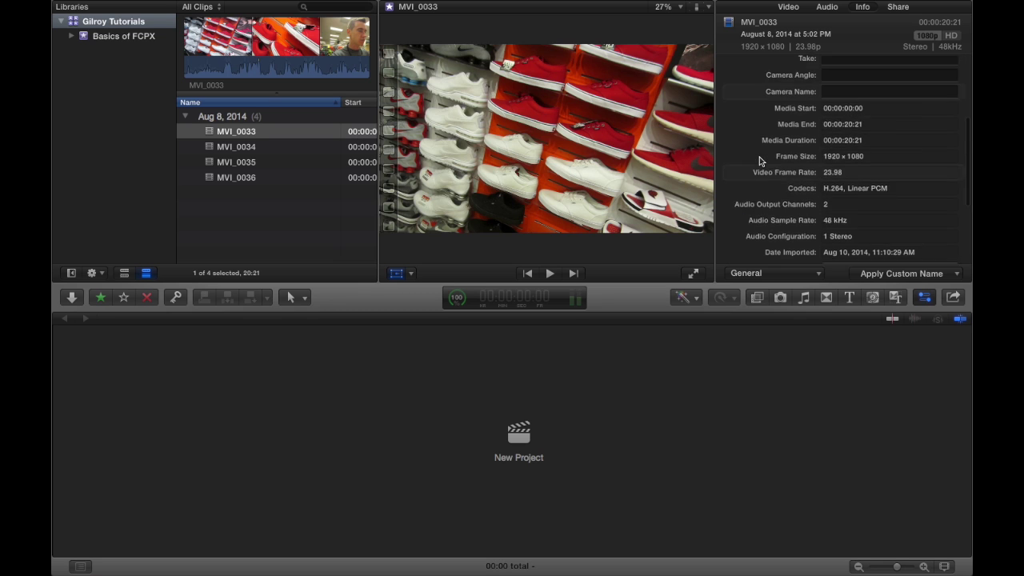
scroll(759, 160, up, 5)
Expand Spatial Conform on the Video tab and toggle MVI_0033's audio channel off and on
click(787, 8)
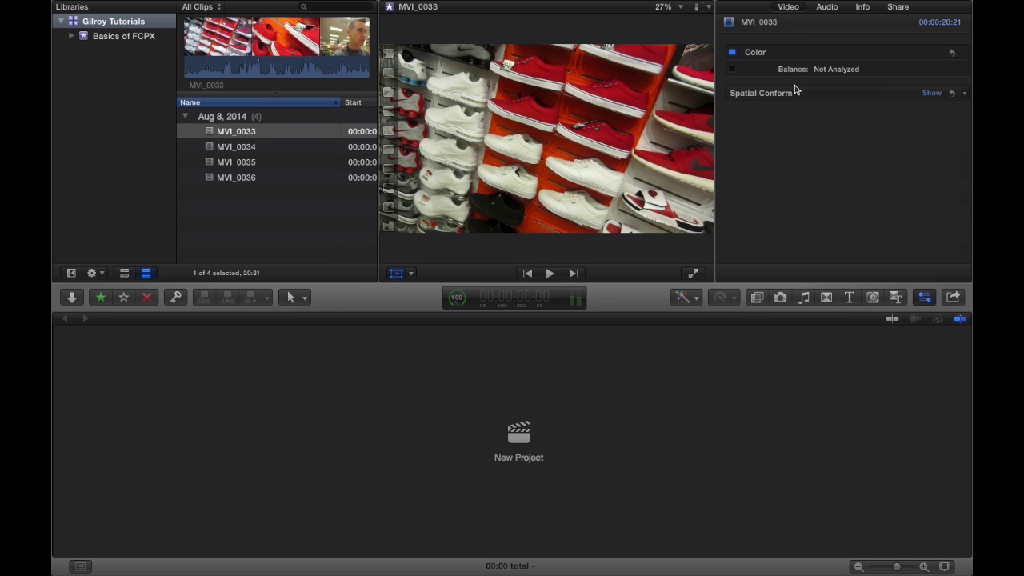
click(926, 96)
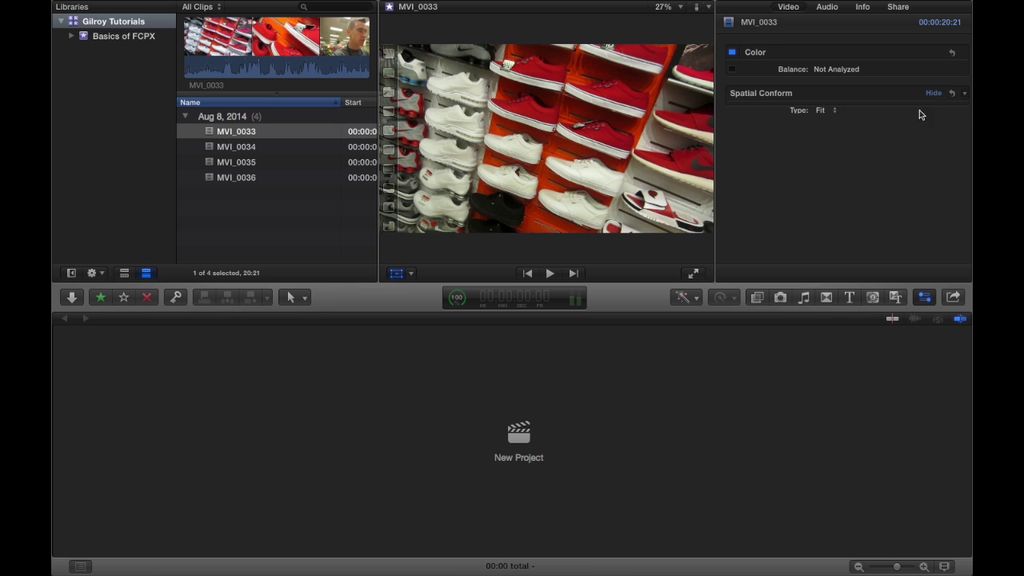
click(828, 10)
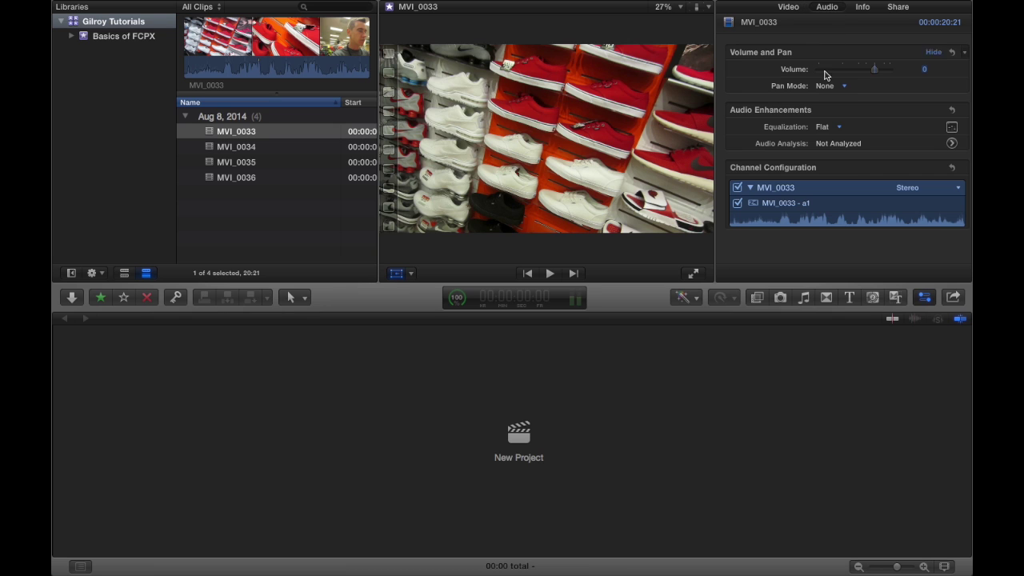
click(738, 188)
click(737, 189)
Check the Info tab, return to the Video settings, and click into the timeline
click(862, 7)
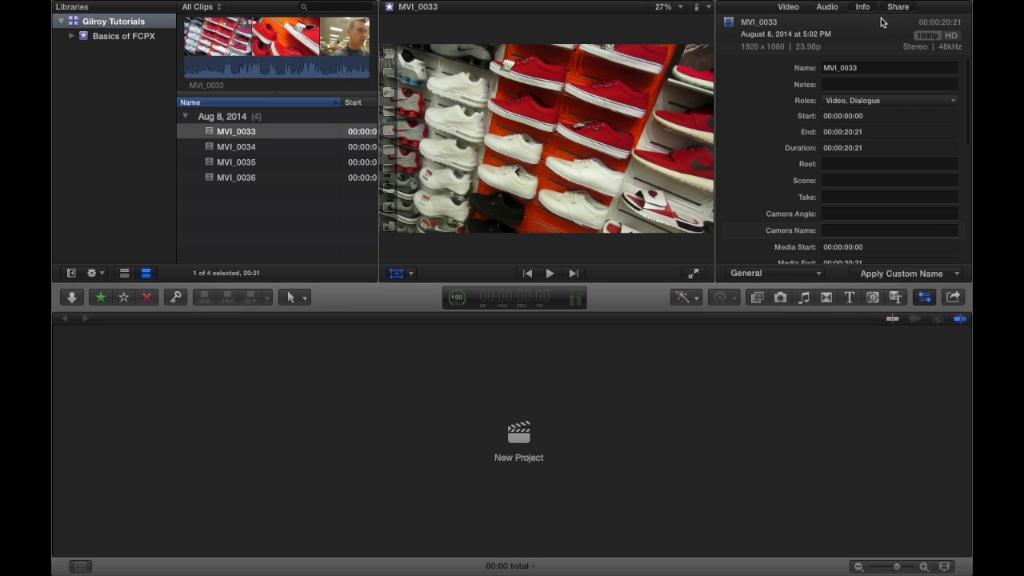
click(786, 7)
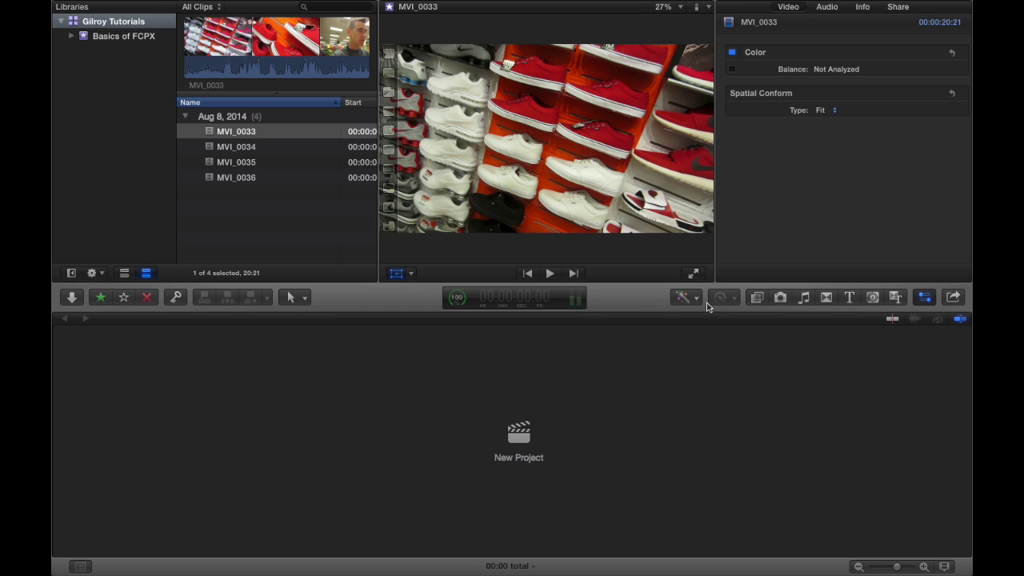
click(658, 301)
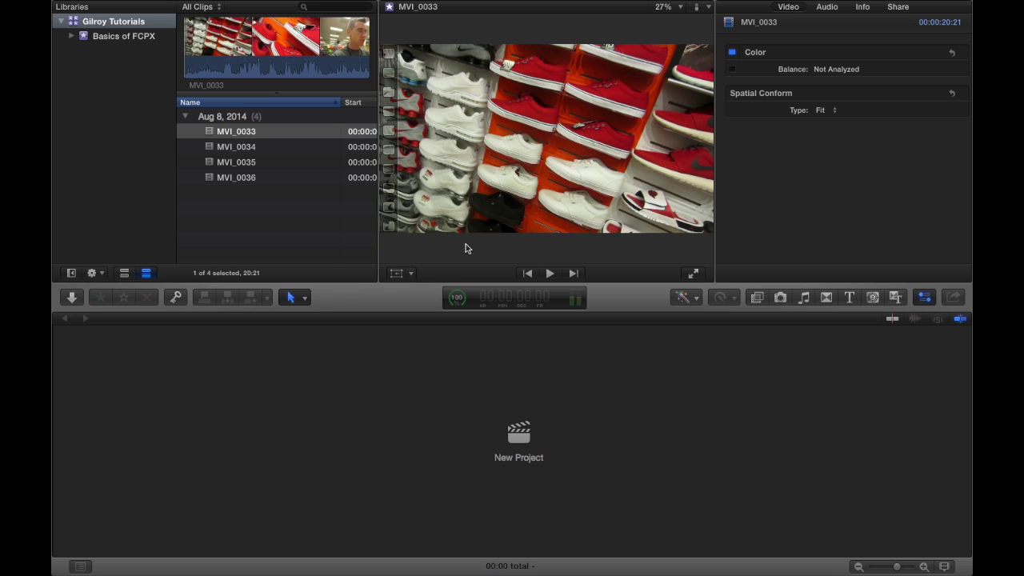
click(596, 126)
click(395, 273)
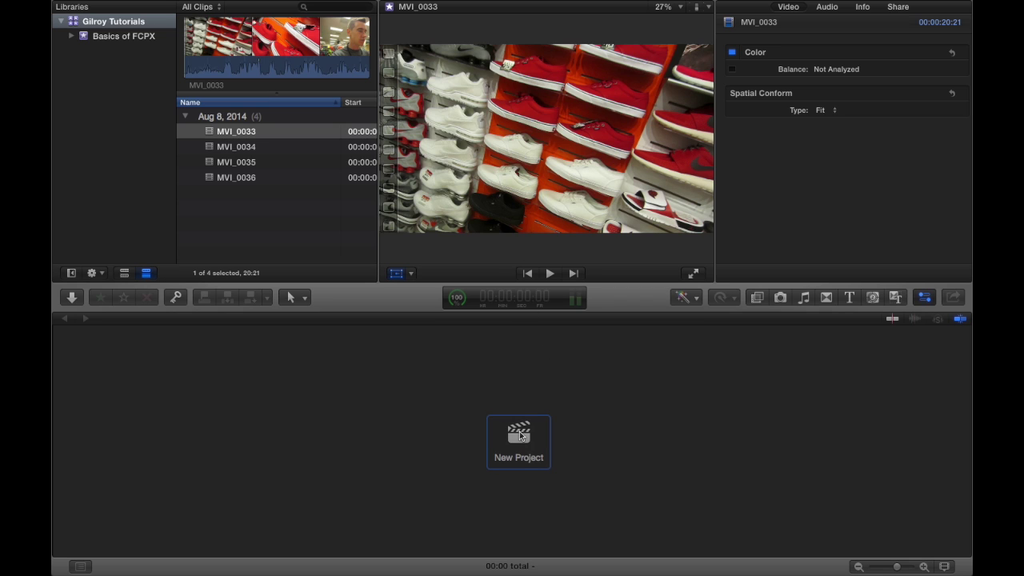
Start a new project and name it Training Series
click(520, 439)
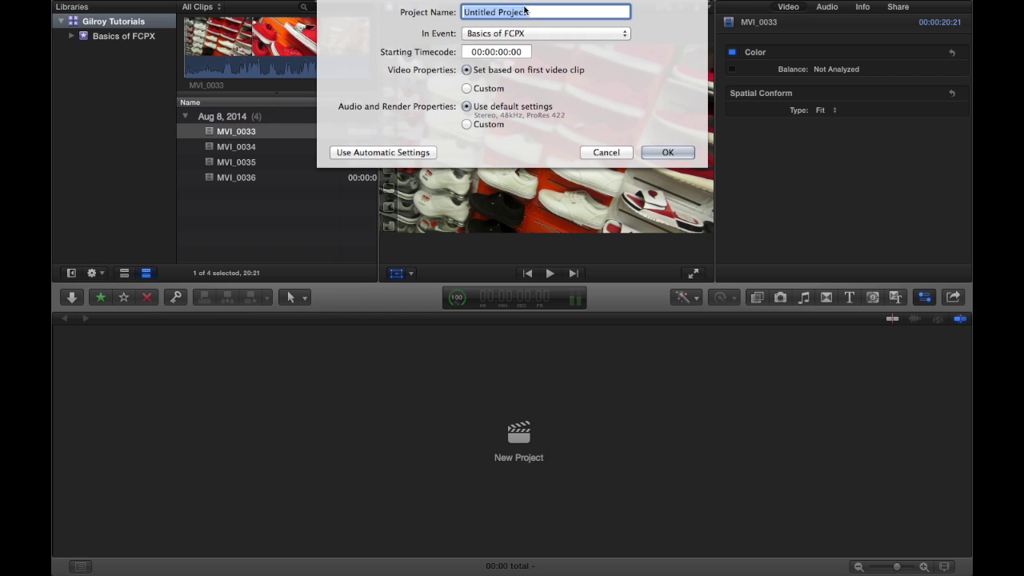
click(530, 13)
drag(530, 13, 452, 7)
text(Training Series)
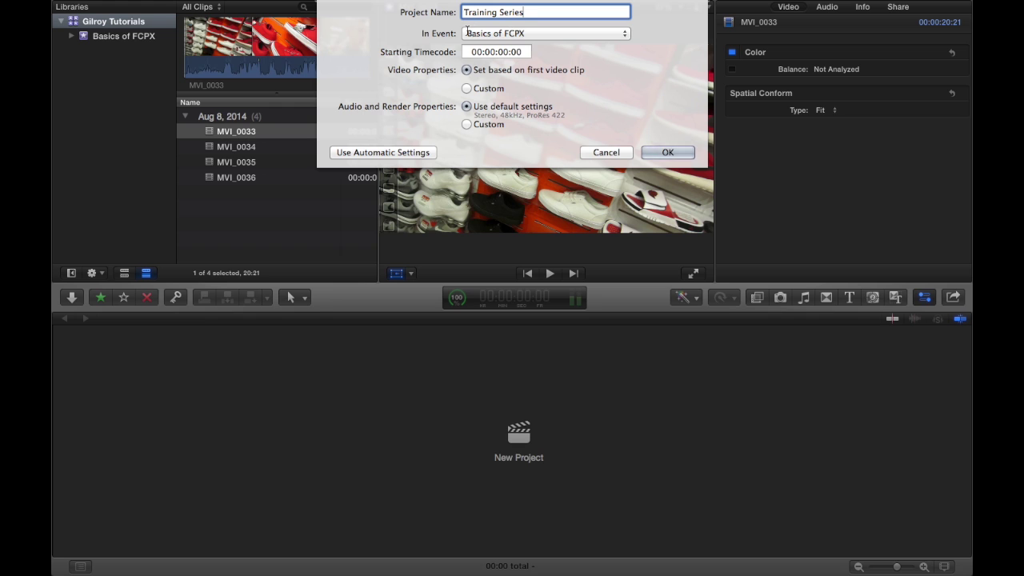
Keep Basics of FCPX as the event and starting timecode 00:00:00:00, using custom video properties
click(552, 34)
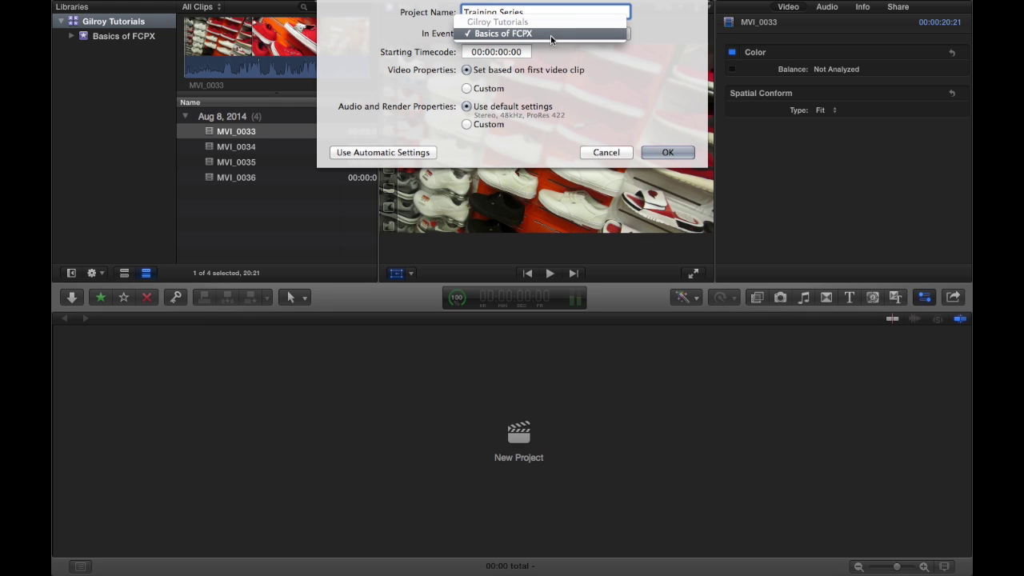
click(453, 37)
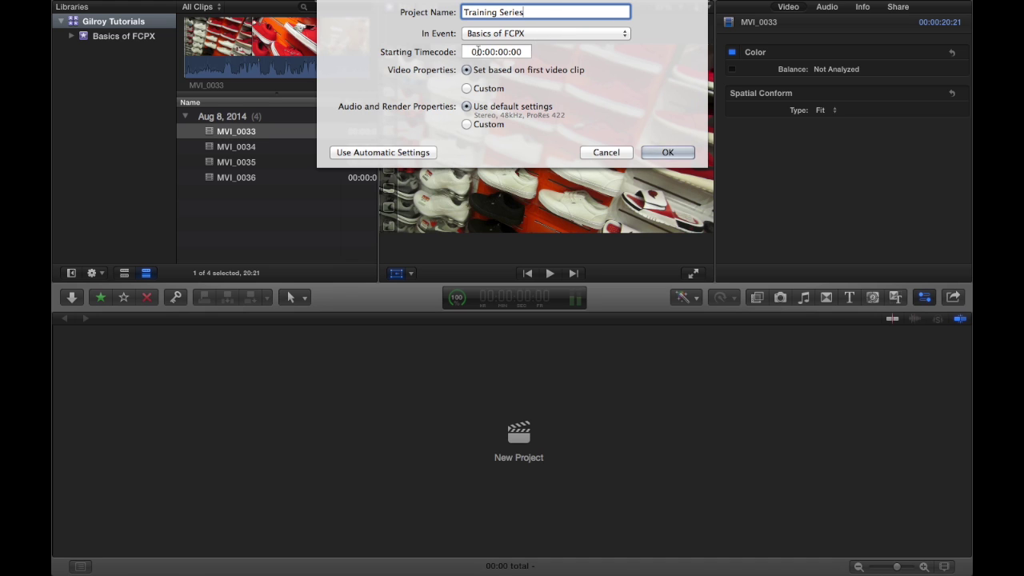
drag(521, 52, 468, 52)
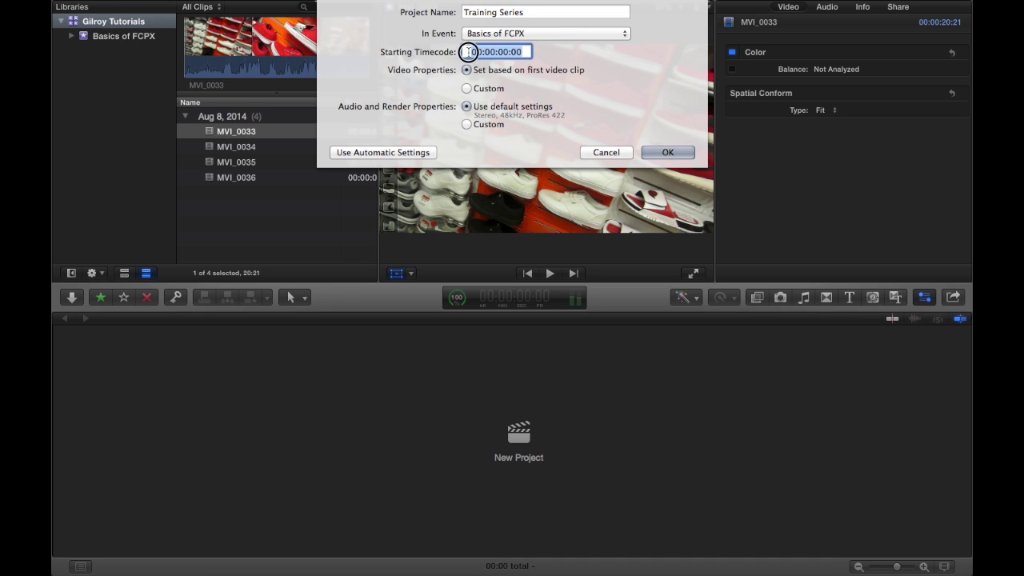
click(521, 51)
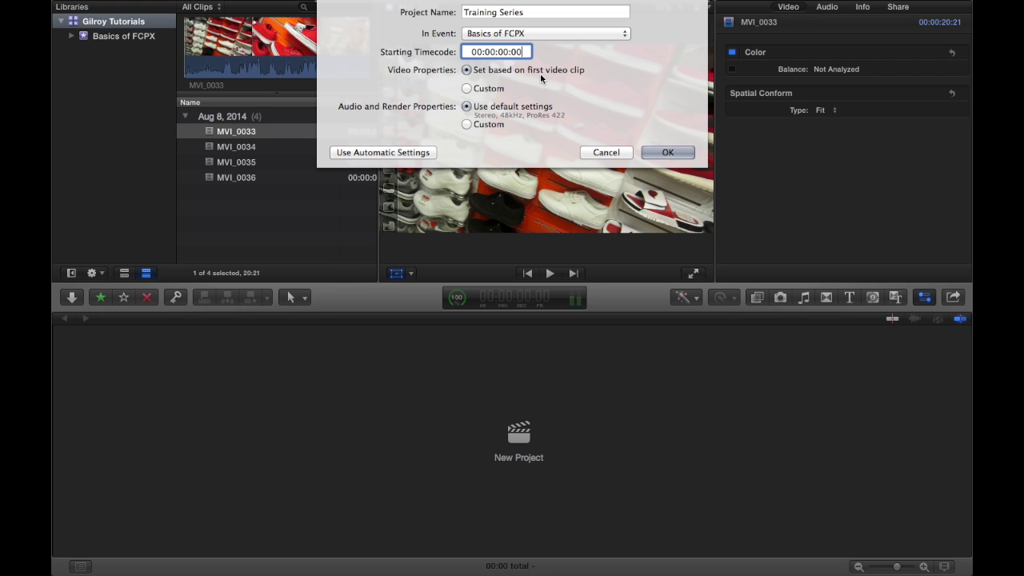
click(466, 89)
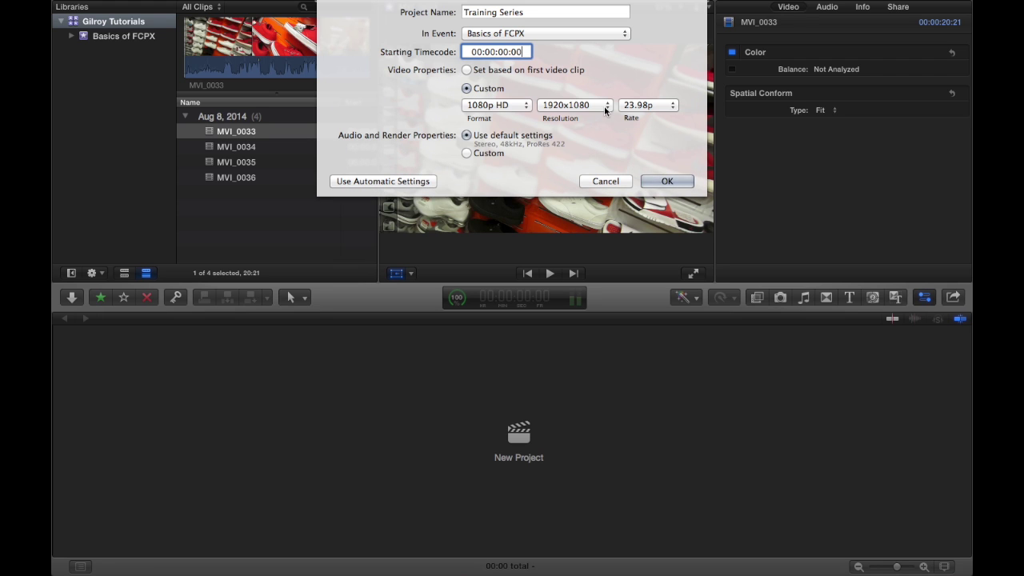
Review the custom video pop-ups, keeping 1080p HD, 1920x1080 and 23.98p
click(524, 107)
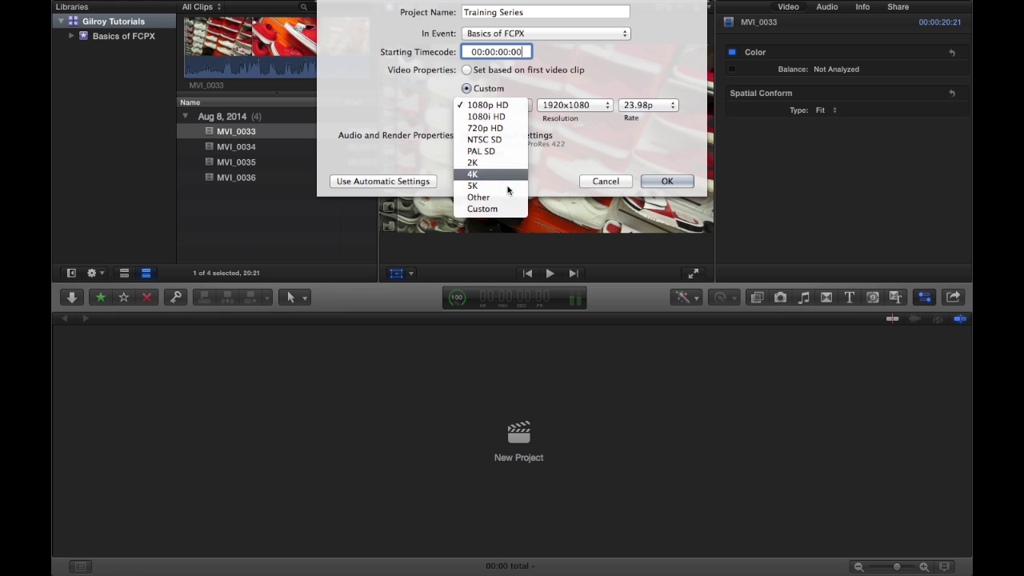
click(507, 105)
click(604, 105)
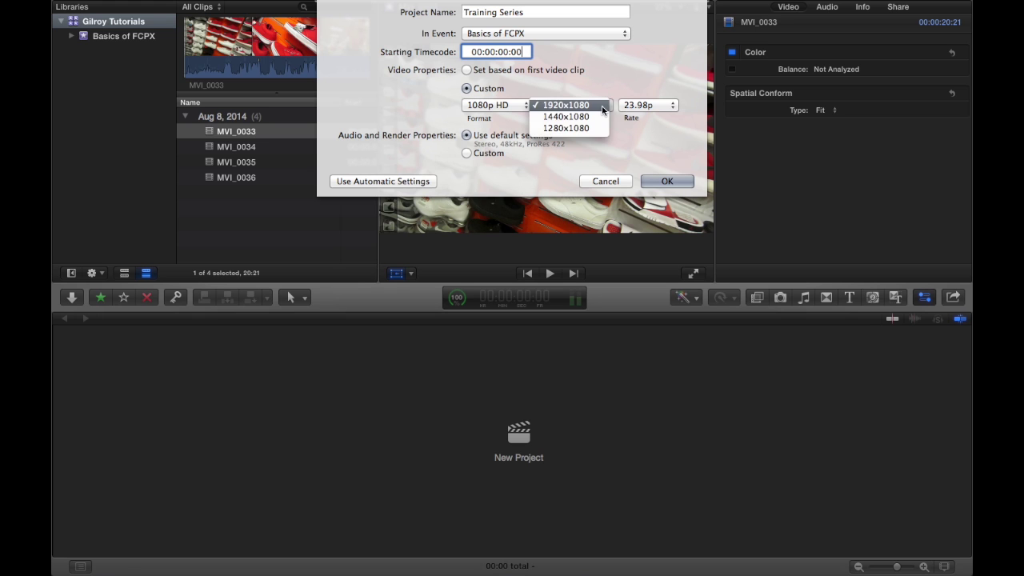
click(589, 103)
click(642, 110)
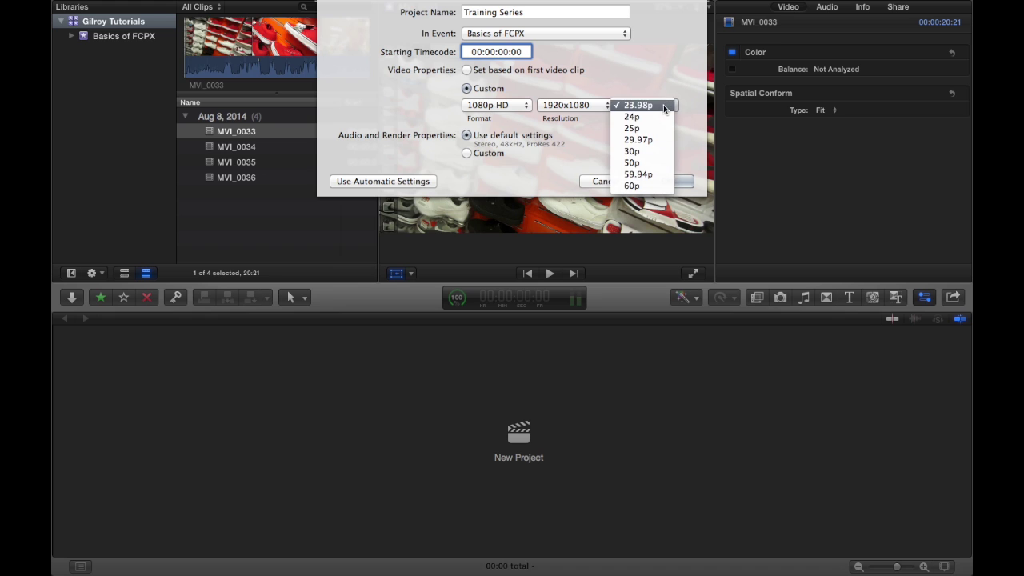
click(663, 107)
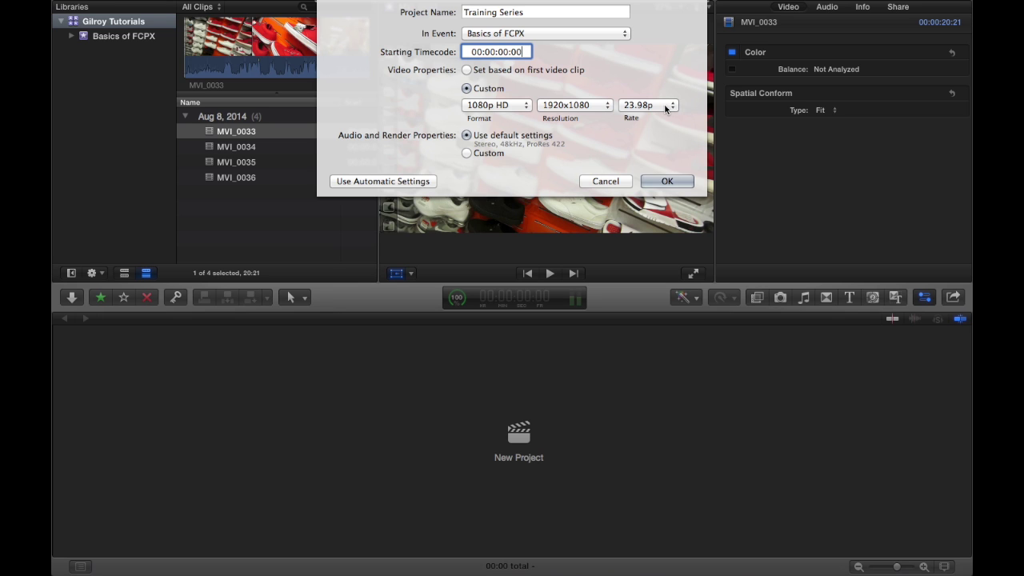
Base video properties on the first video clip and reveal the custom audio and render settings
click(480, 71)
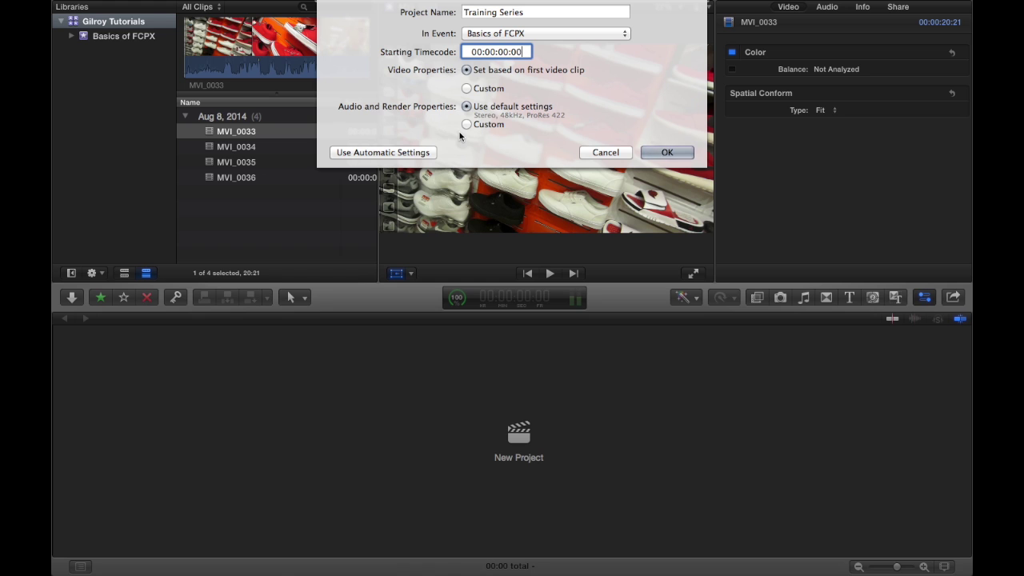
click(466, 88)
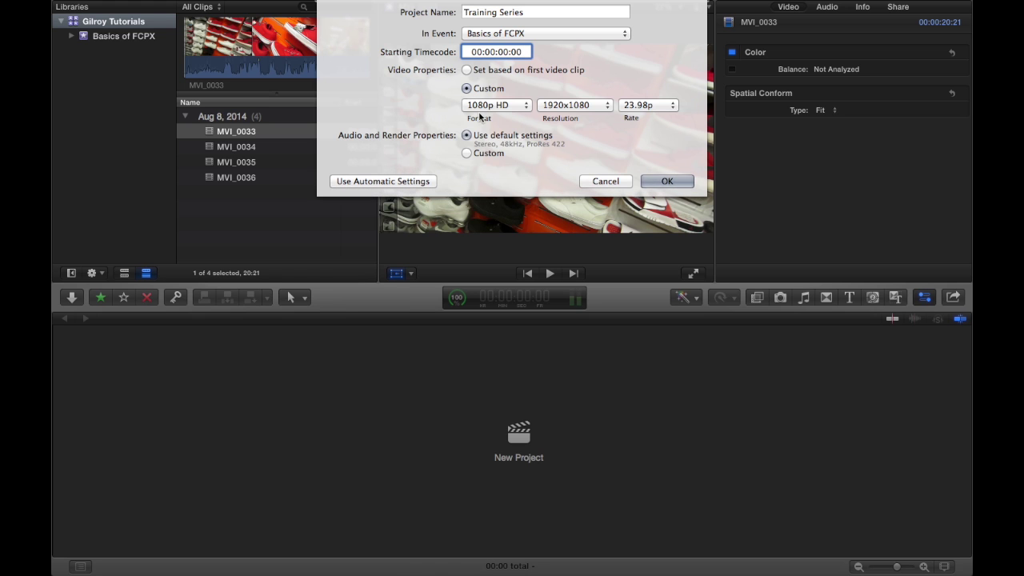
click(527, 105)
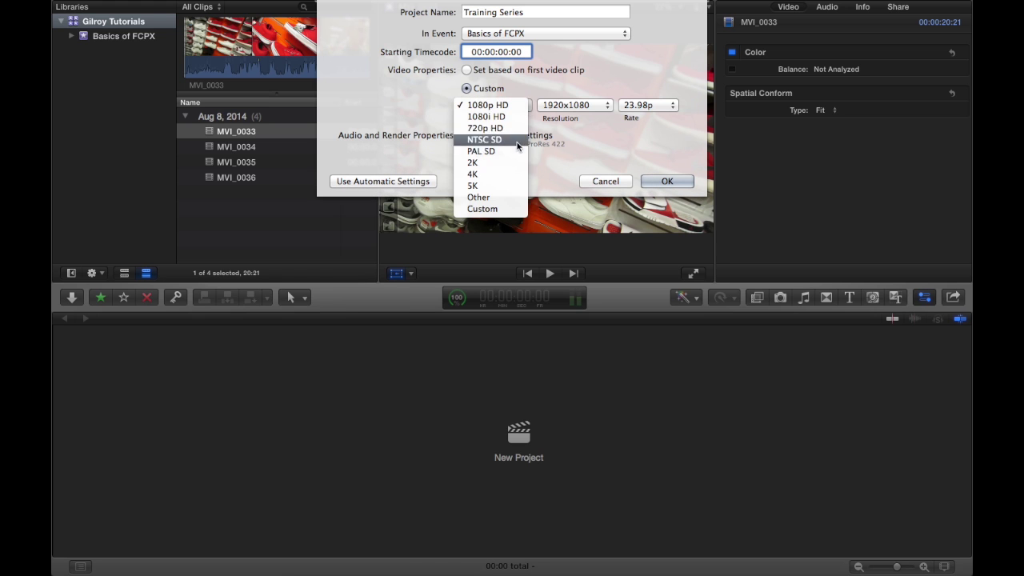
click(503, 105)
click(466, 71)
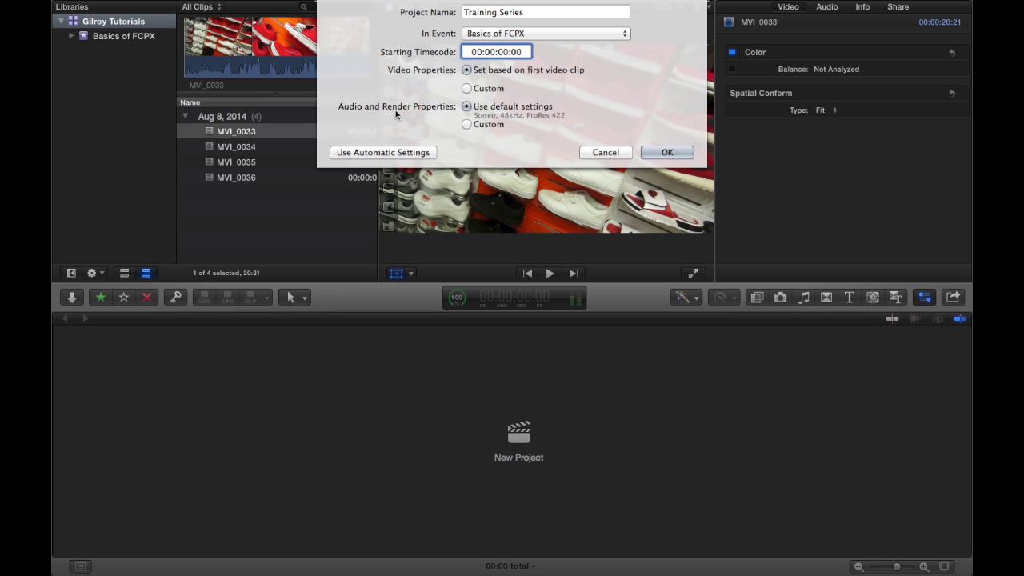
click(467, 124)
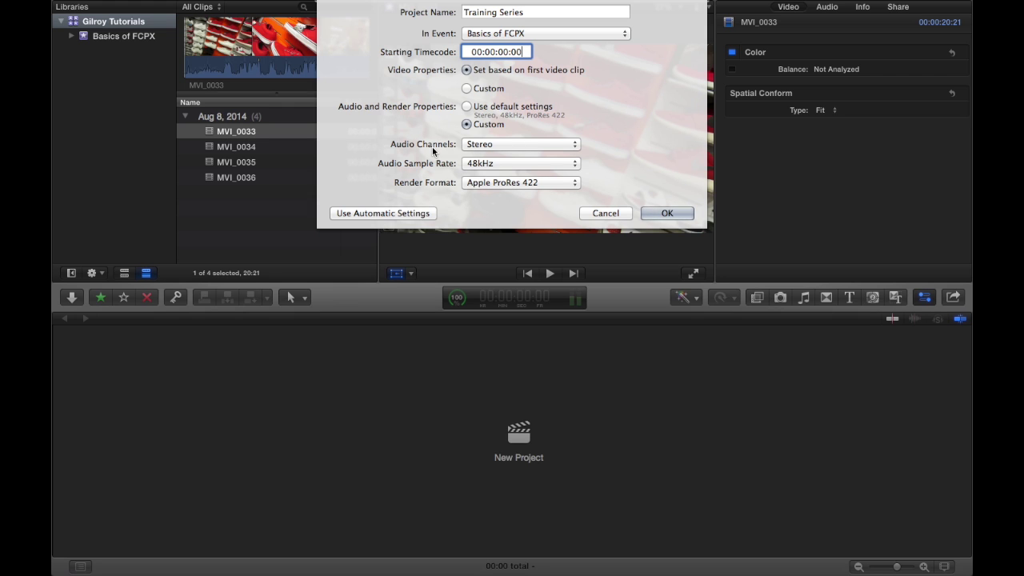
click(555, 144)
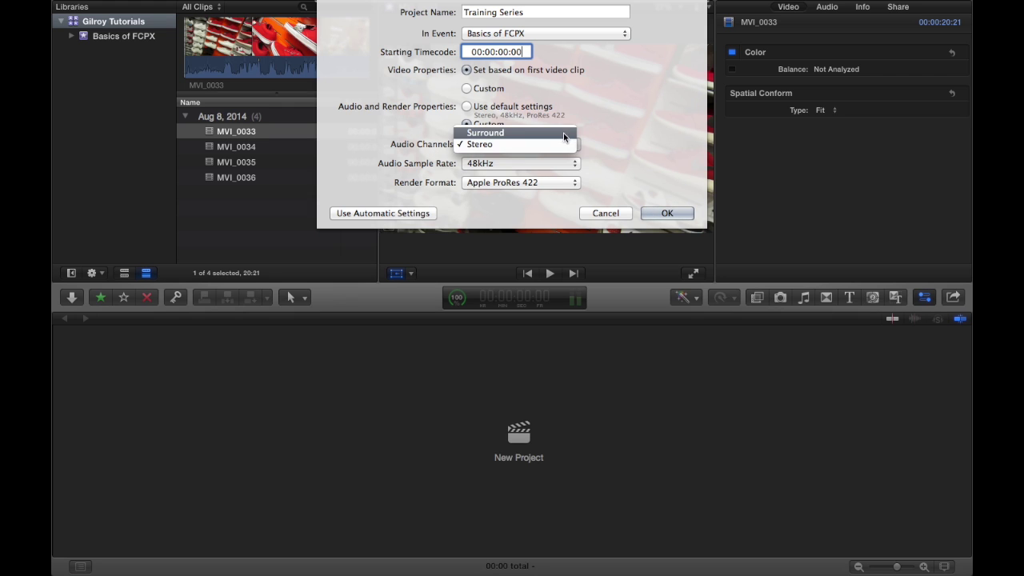
click(551, 144)
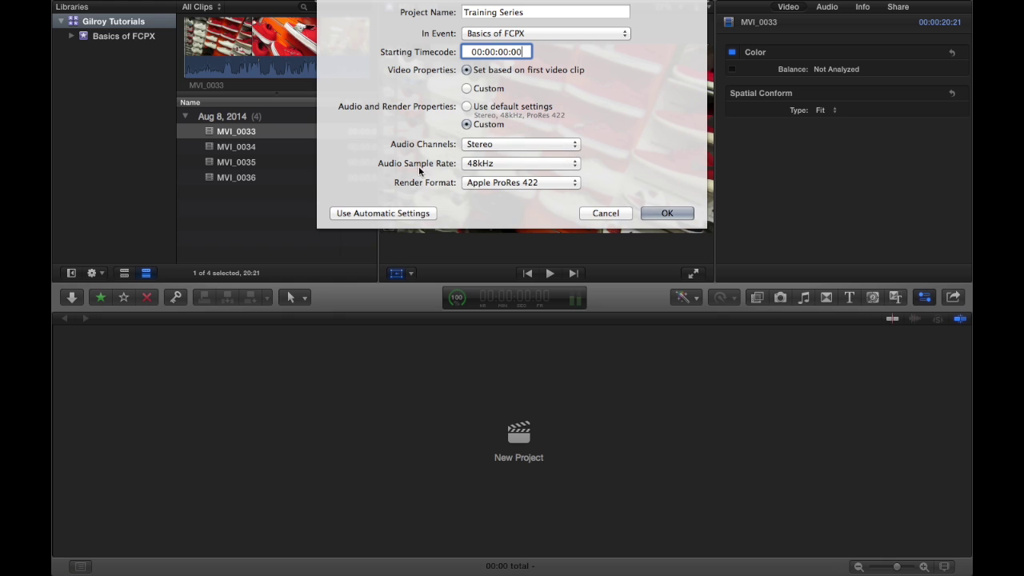
click(569, 163)
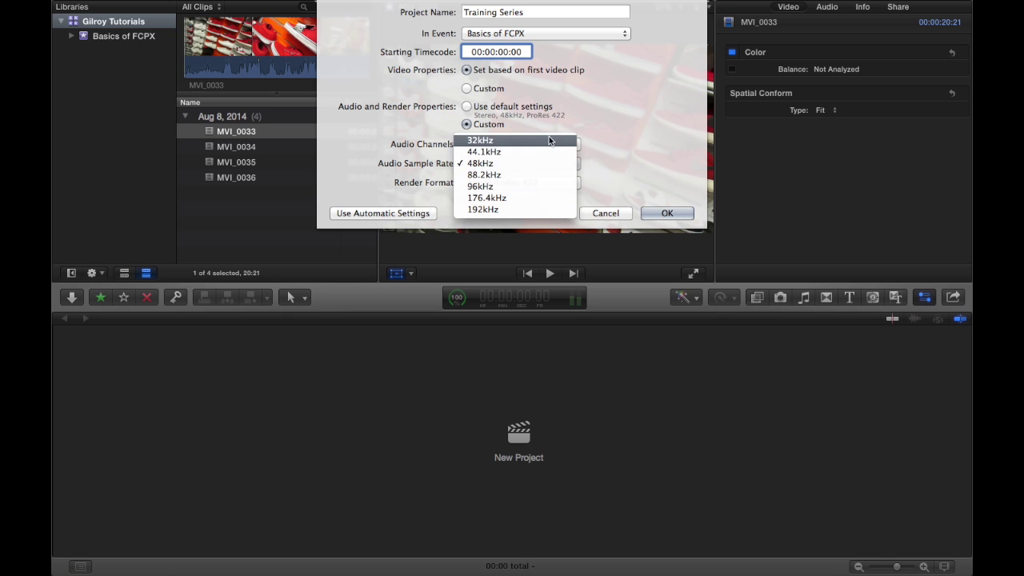
click(538, 165)
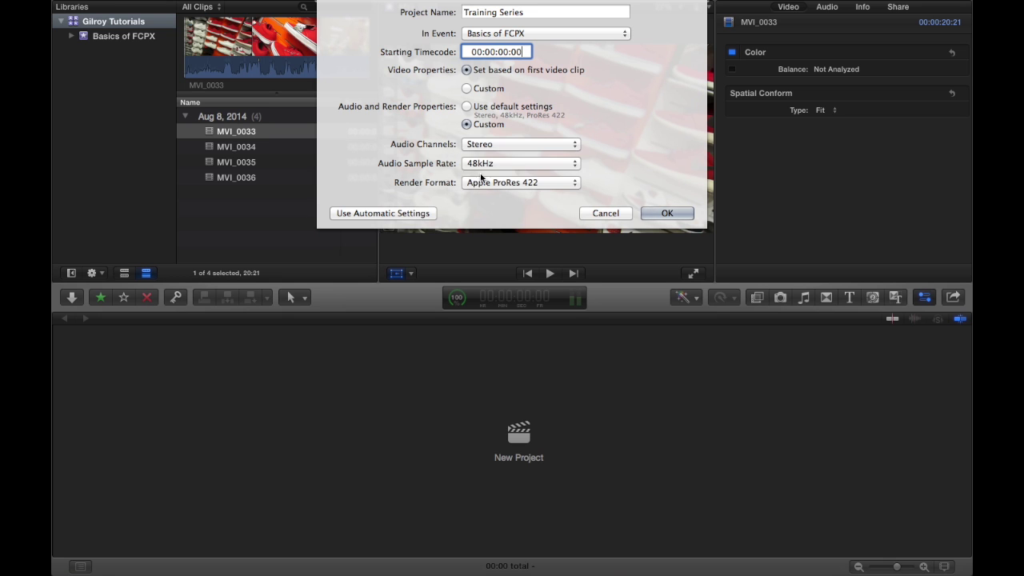
click(573, 184)
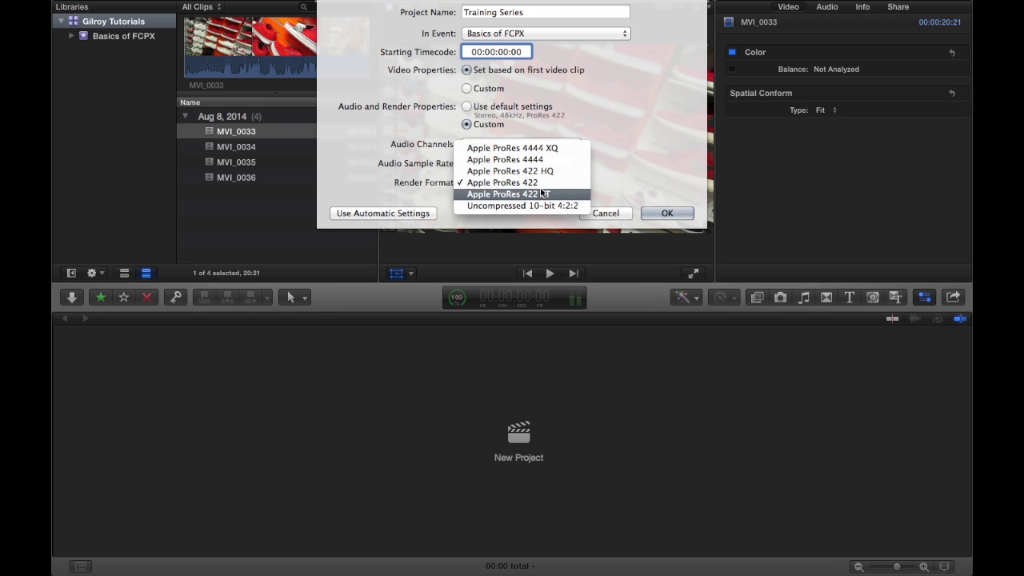
click(538, 182)
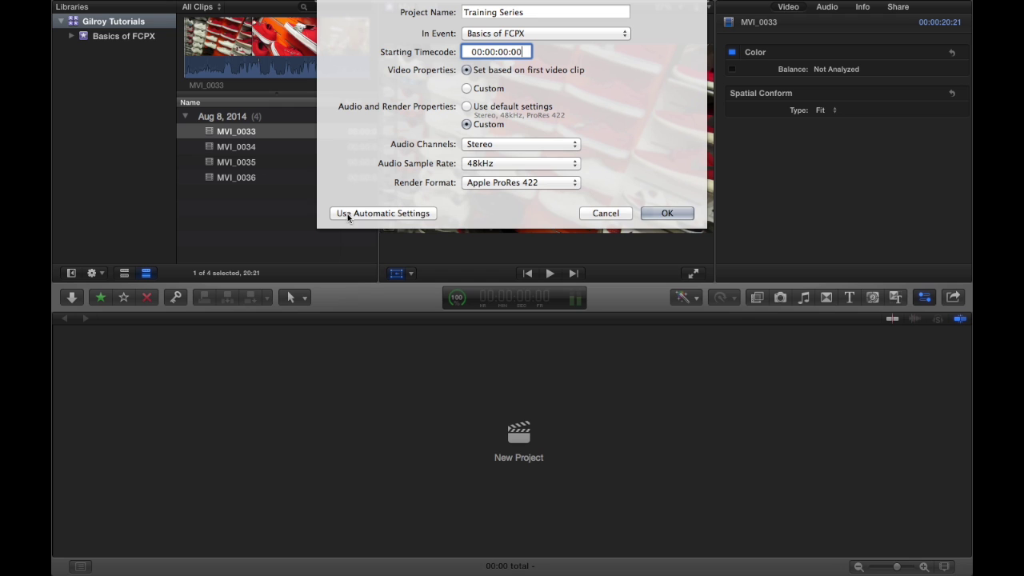
click(415, 211)
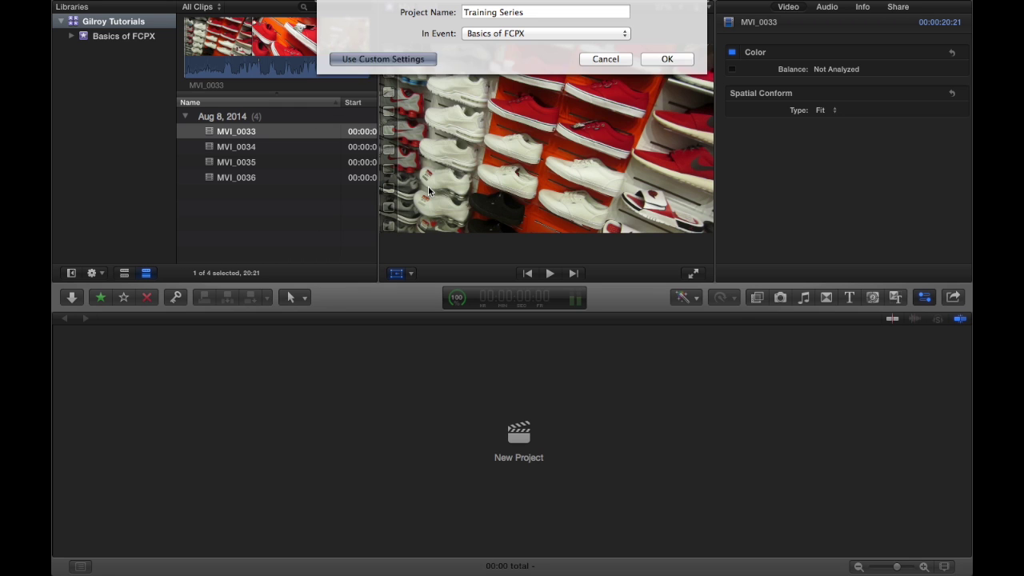
click(402, 55)
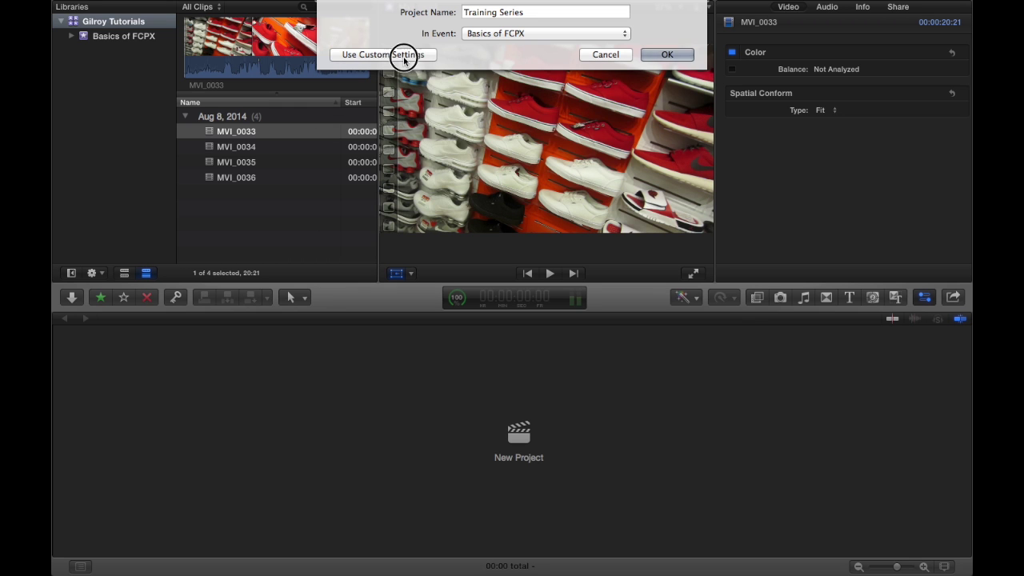
click(475, 109)
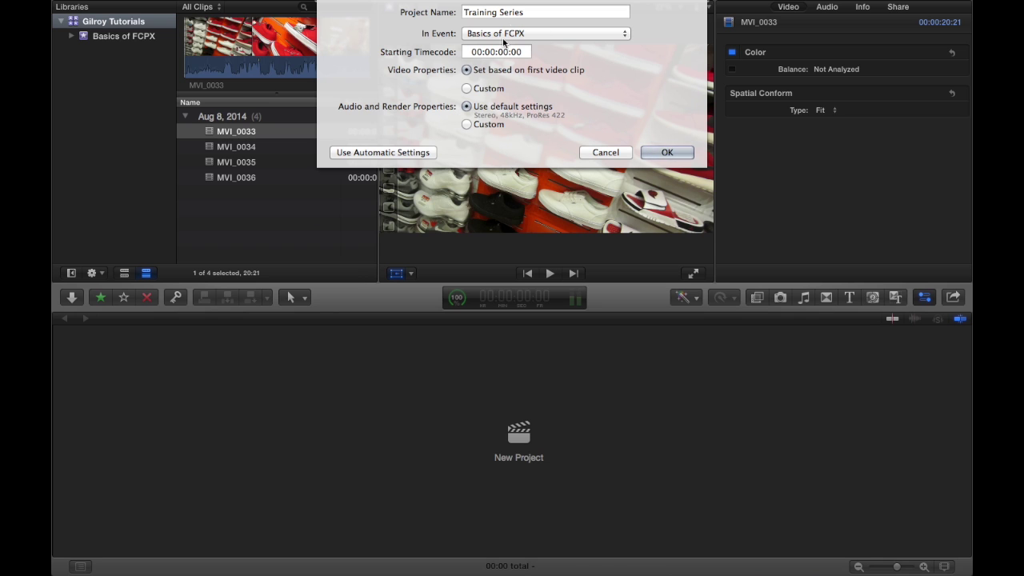
click(665, 154)
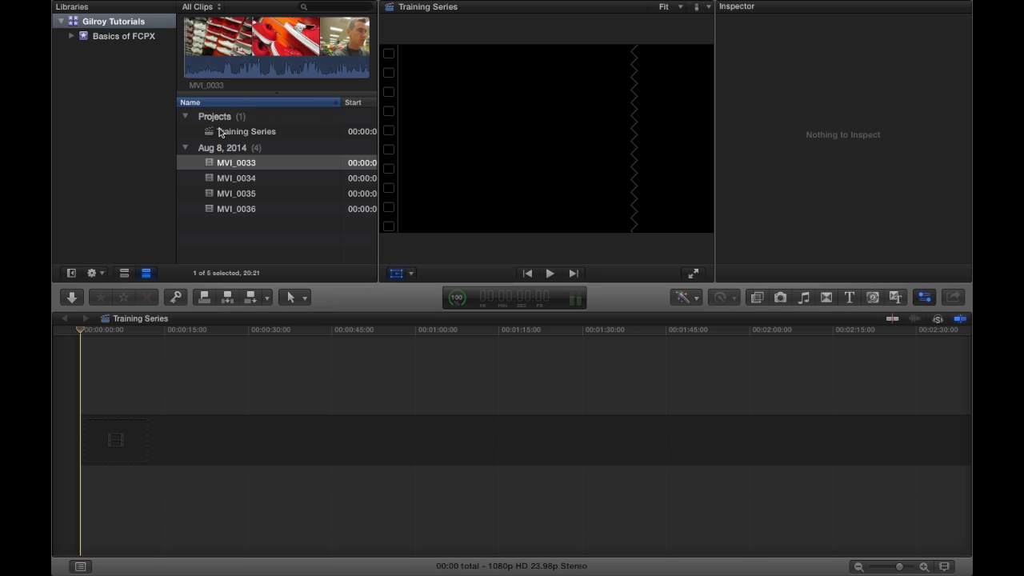
Select Training Series and view browser clips as filmstrips, adjusting the thumbnail duration
click(210, 134)
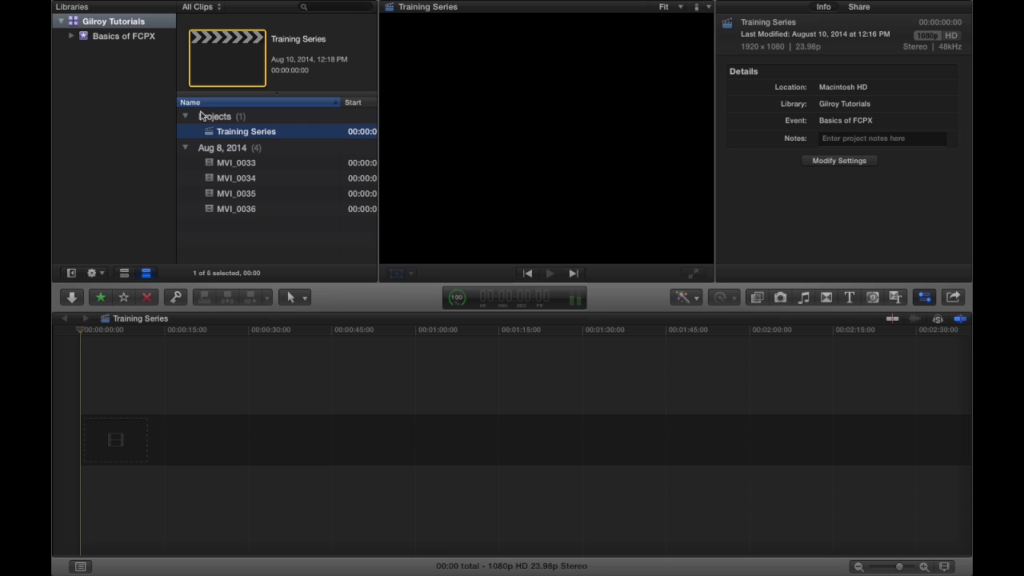
click(125, 274)
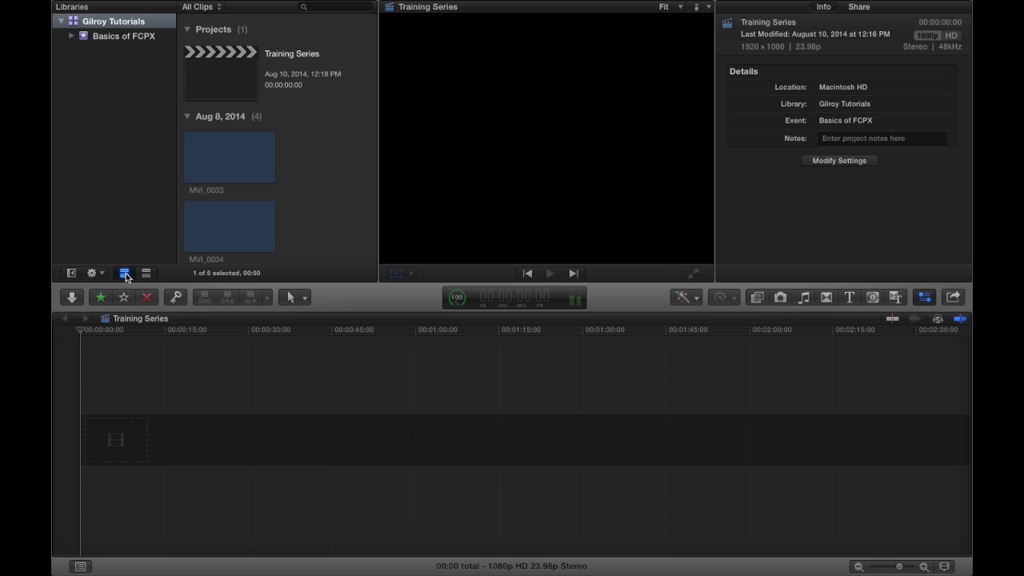
scroll(338, 165, down, 5)
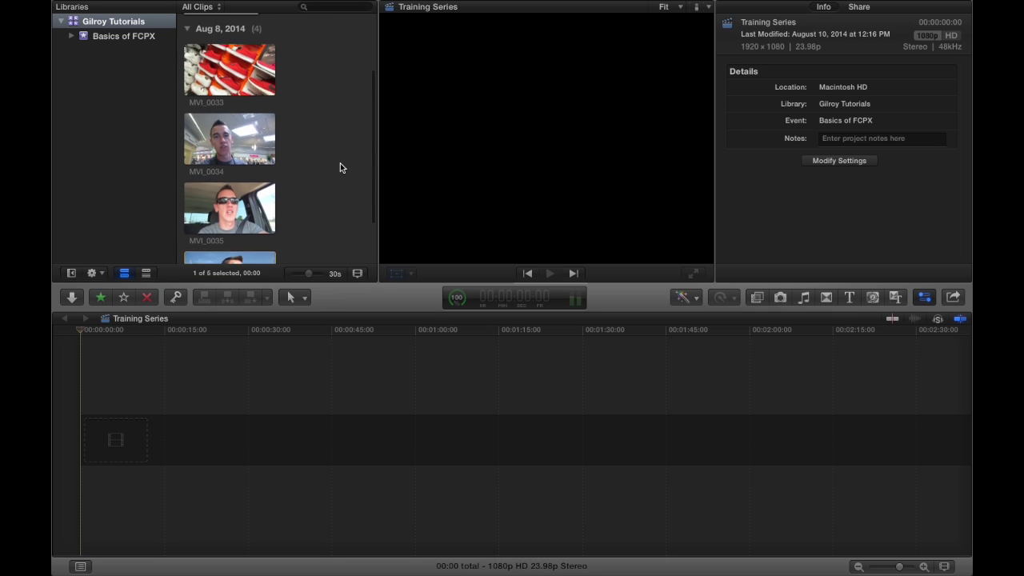
drag(309, 277, 309, 273)
scroll(228, 96, up, 5)
scroll(242, 197, down, 5)
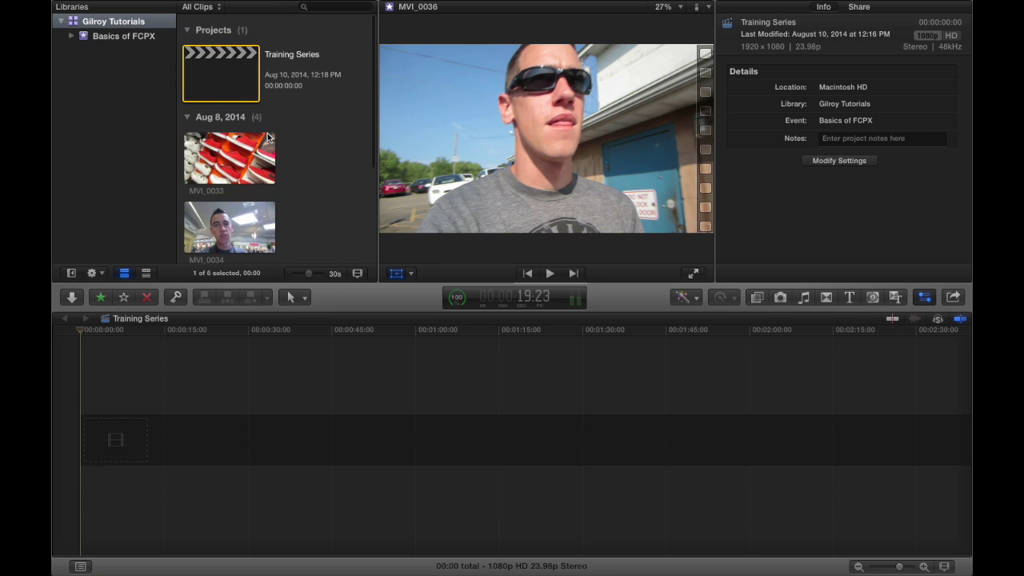
scroll(242, 197, up, 5)
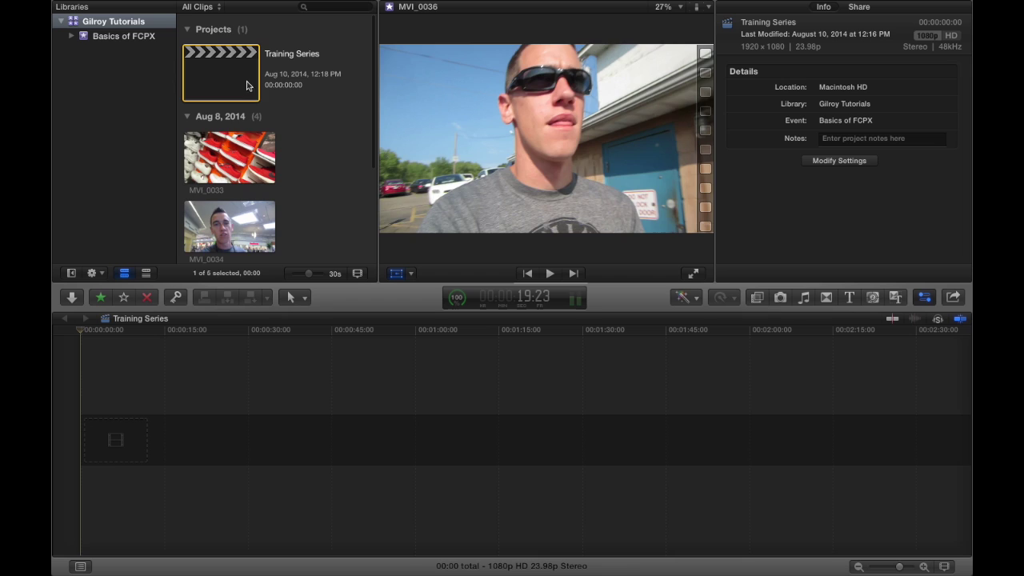
scroll(192, 176, down, 5)
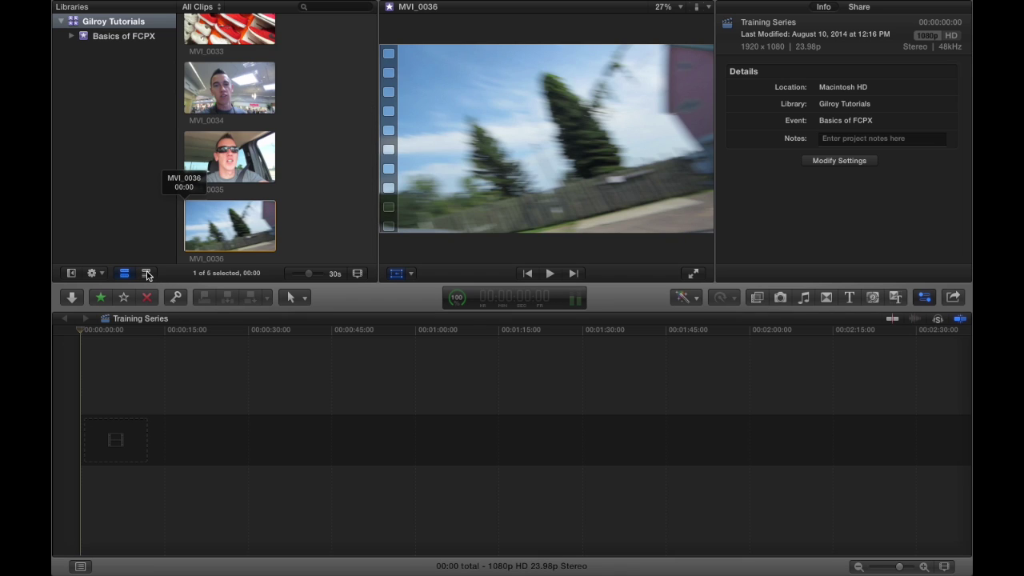
Return the browser to list view and open Training Series from the Basics of FCPX event
click(145, 273)
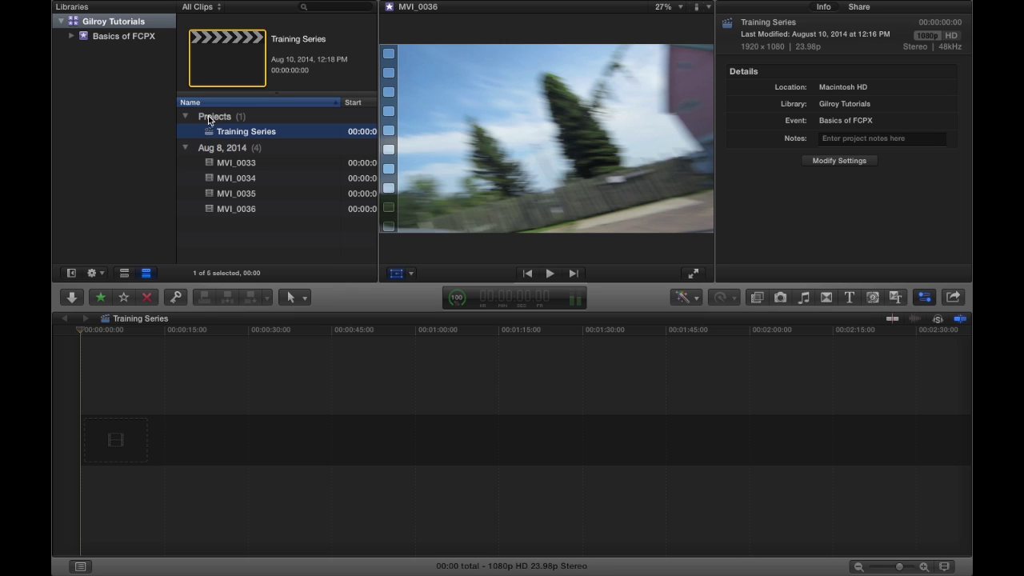
click(102, 36)
click(263, 130)
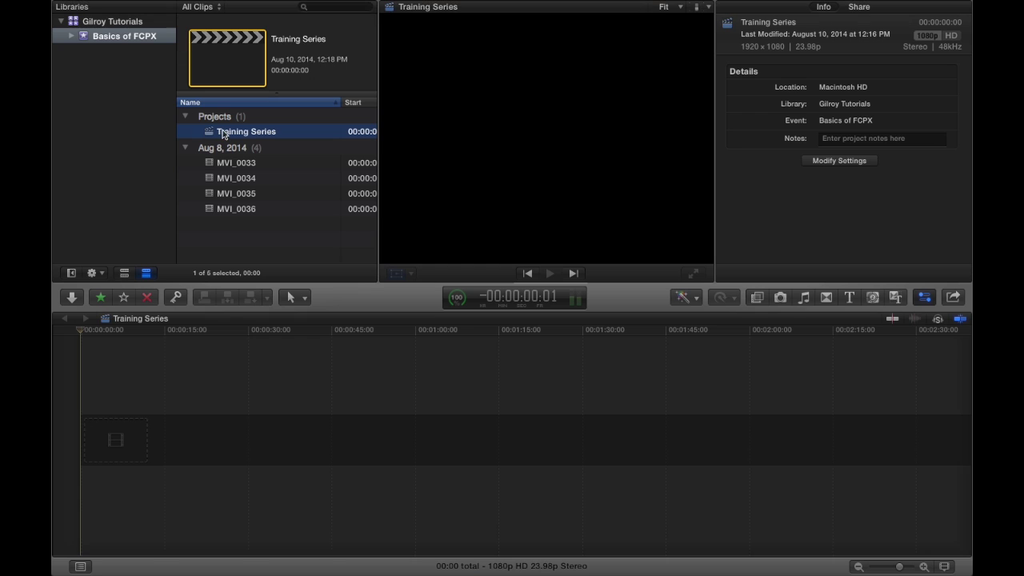
Create a new project named 'Just for shits' from the File menu
click(169, 7)
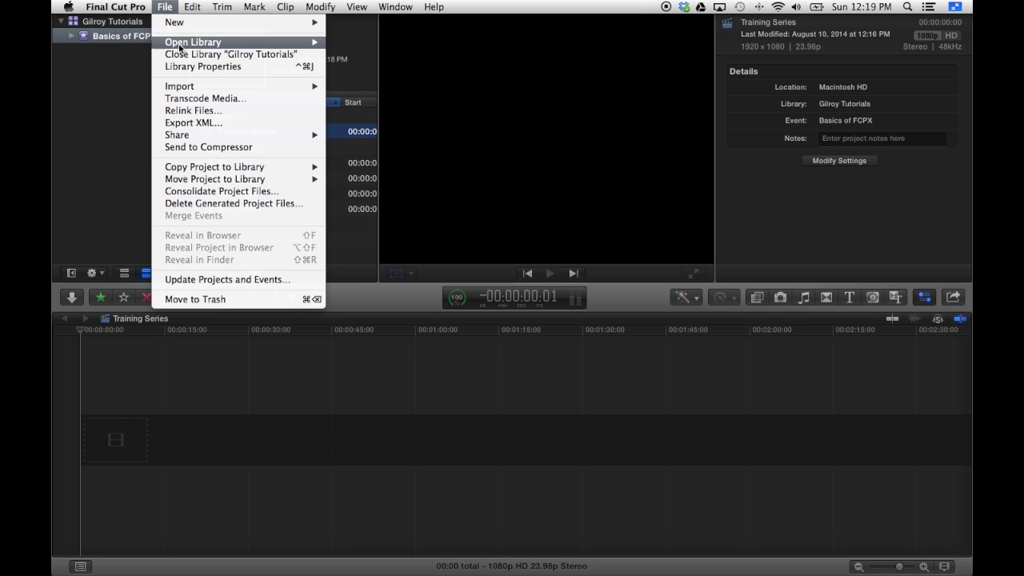
mouse_move(192, 22)
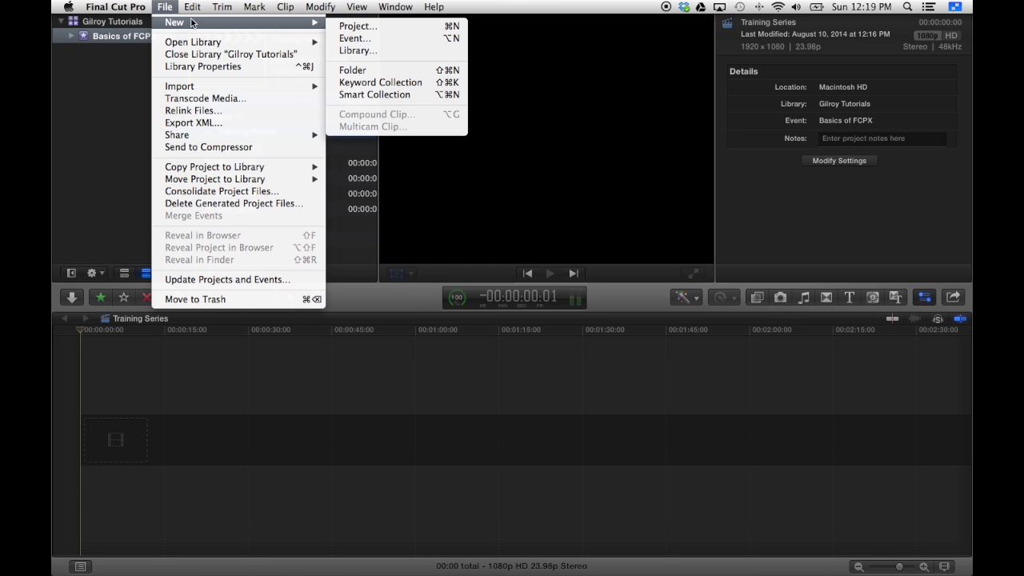
click(367, 27)
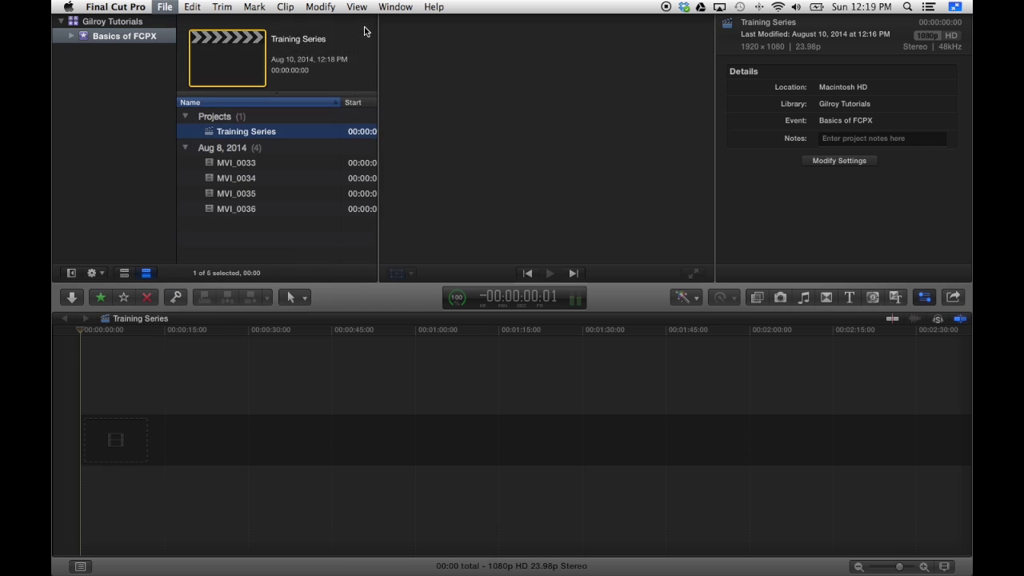
click(528, 12)
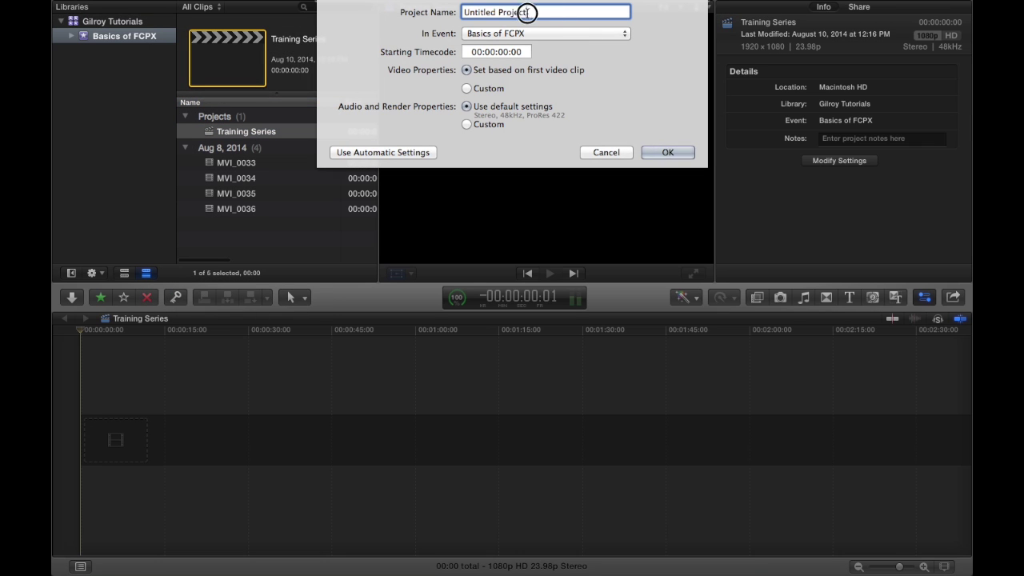
drag(527, 11, 453, 11)
text(Just for shits)
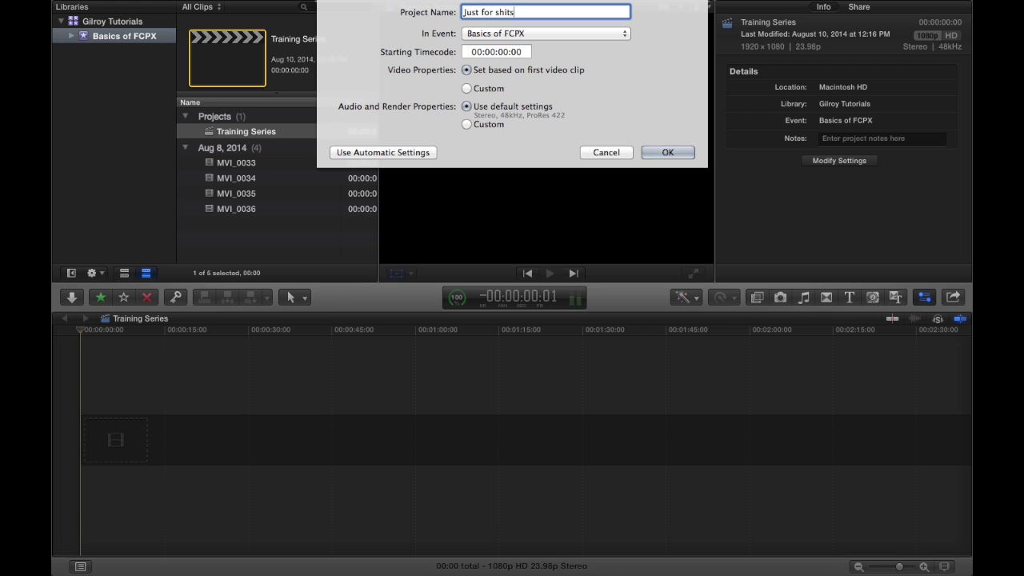
key(Escape)
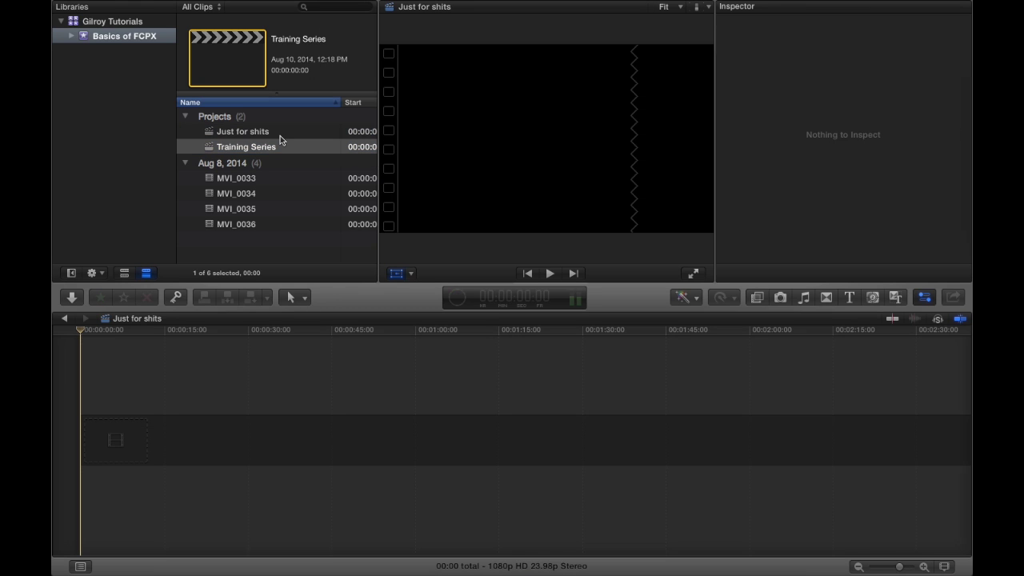
Compare the Just for shits and Training Series projects in the browser, ending on Just for shits
click(237, 134)
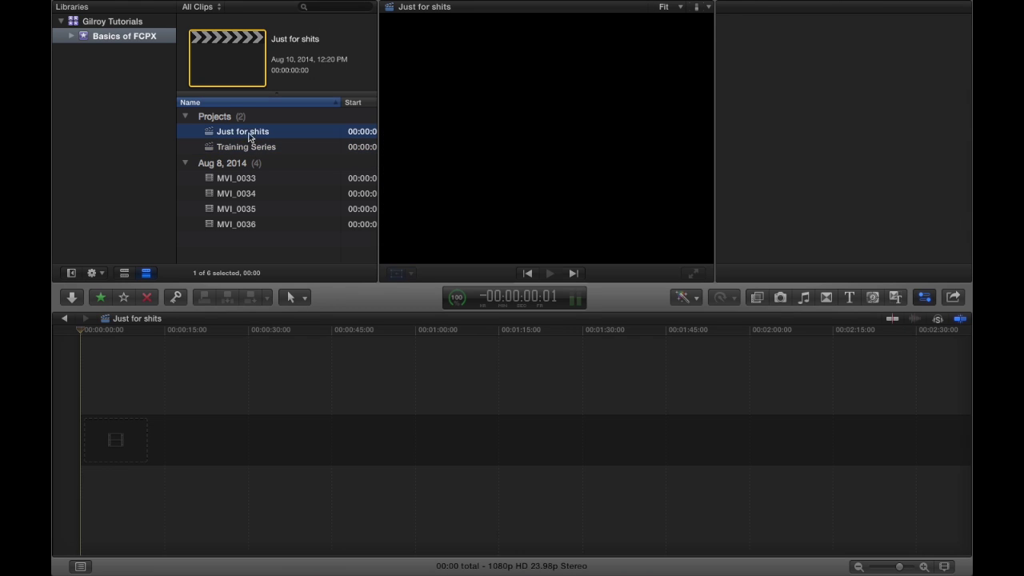
click(244, 148)
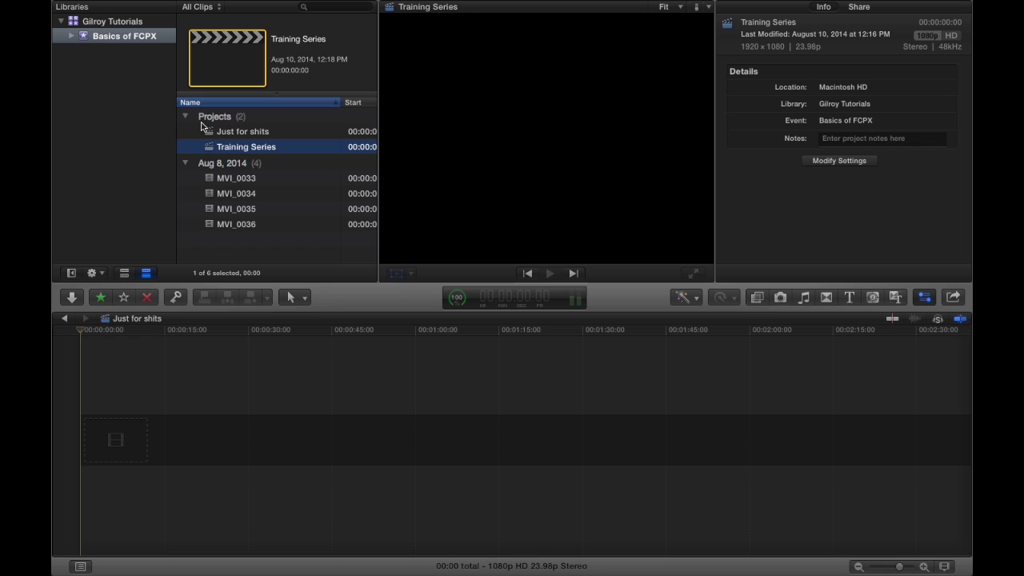
click(234, 134)
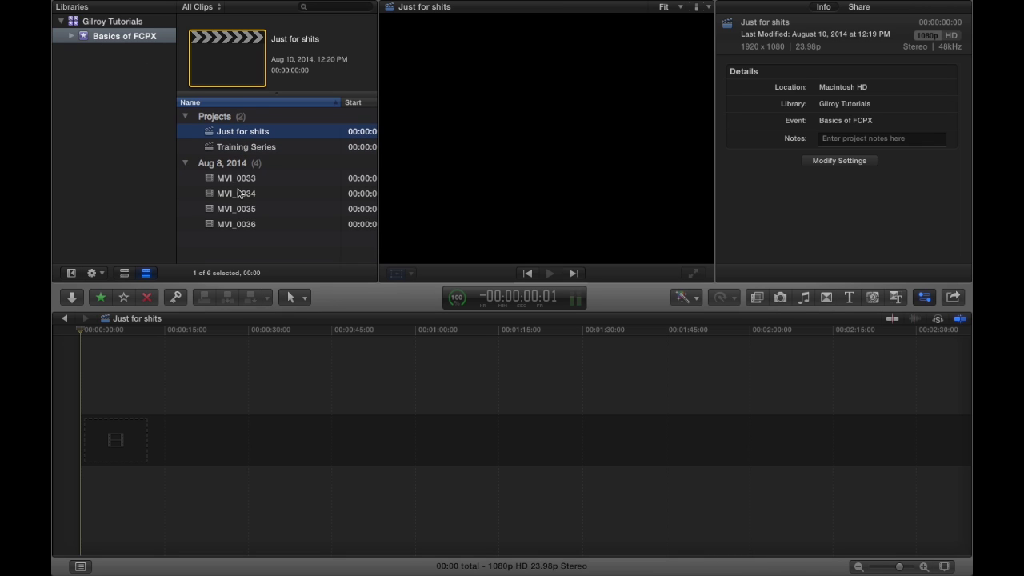
scroll(235, 217, right, 1)
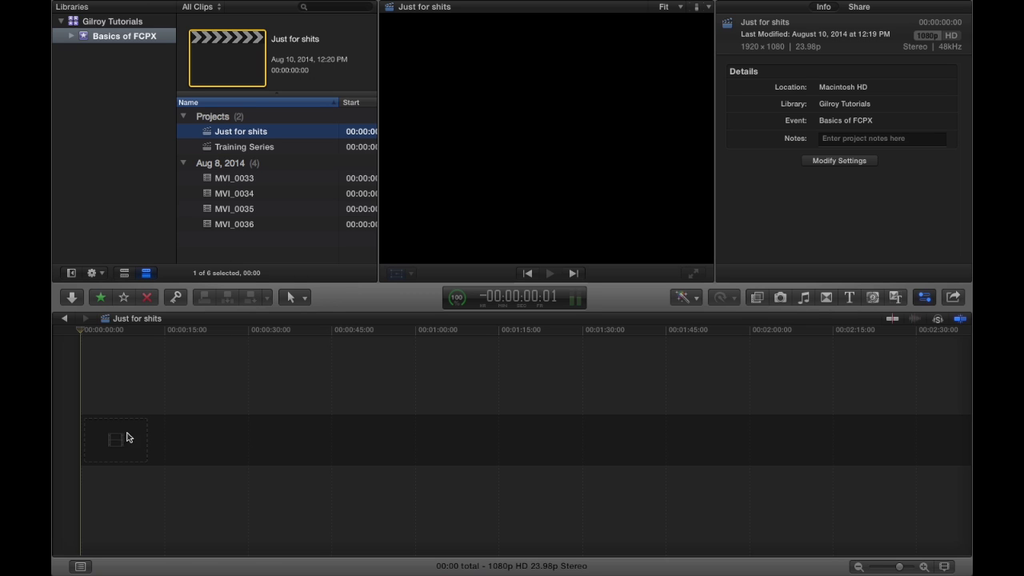
mouse_move(86, 331)
mouse_down()
mouse_move(390, 333)
mouse_move(61, 347)
mouse_move(85, 329)
mouse_move(141, 331)
mouse_move(82, 340)
mouse_up()
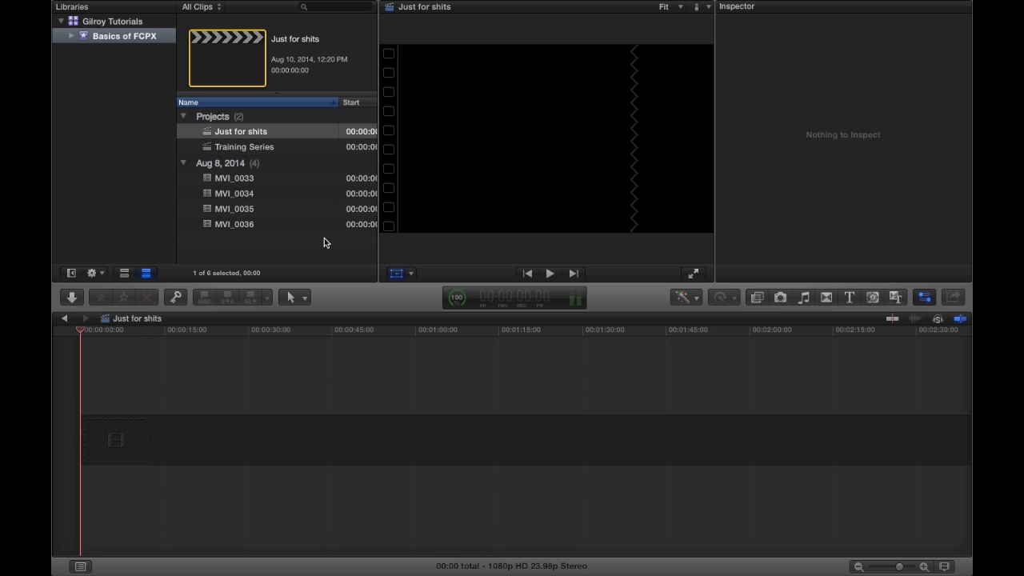
click(239, 178)
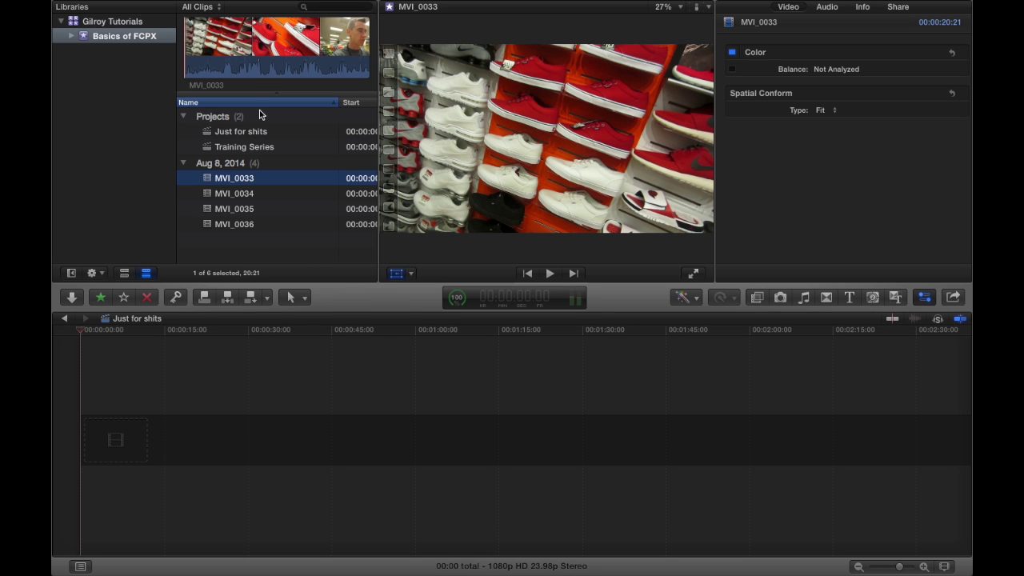
Add MVI_0033 at the timeline start and MVI_0034 after it, then slide MVI_0034 later
drag(238, 178, 96, 434)
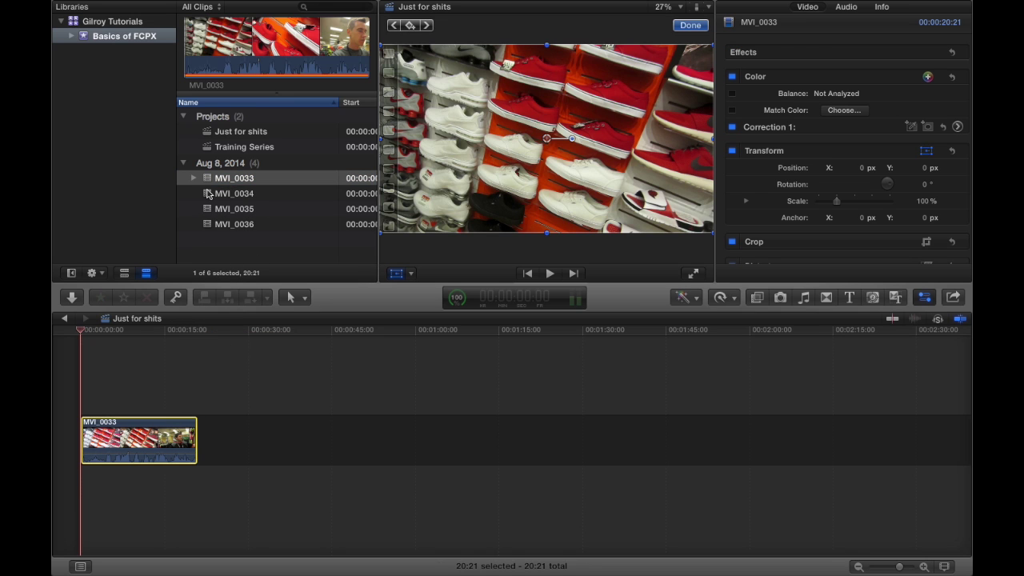
drag(207, 193, 656, 429)
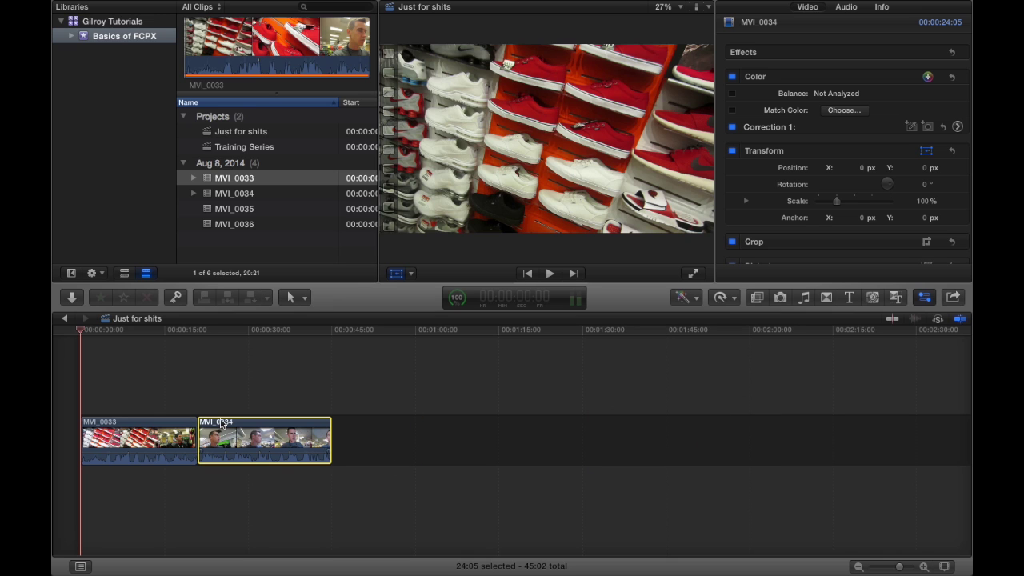
drag(222, 424, 603, 417)
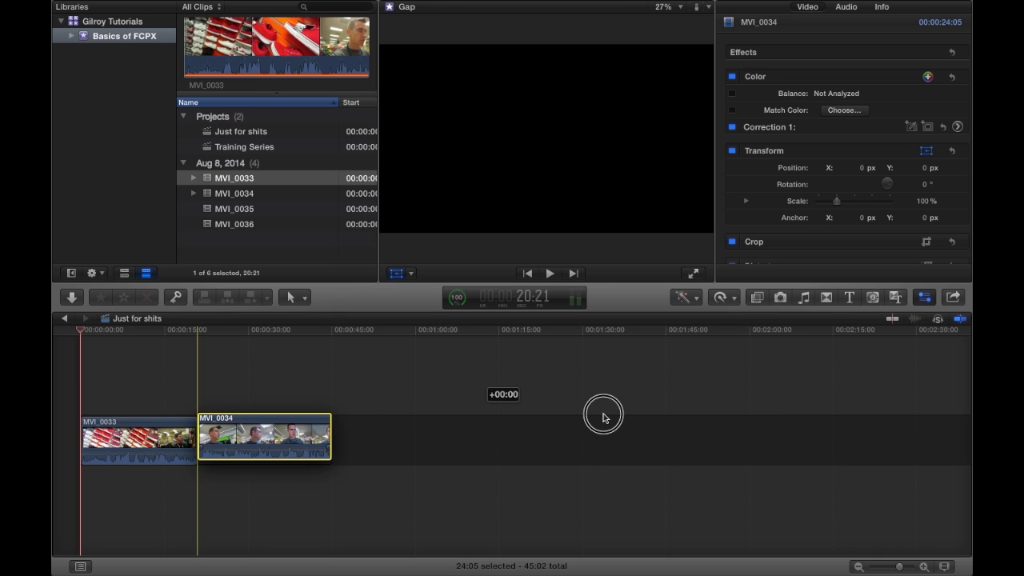
Lift MVI_0034 out, delete the leftover gaps, and connect it above MVI_0033
key(alt+super+Up)
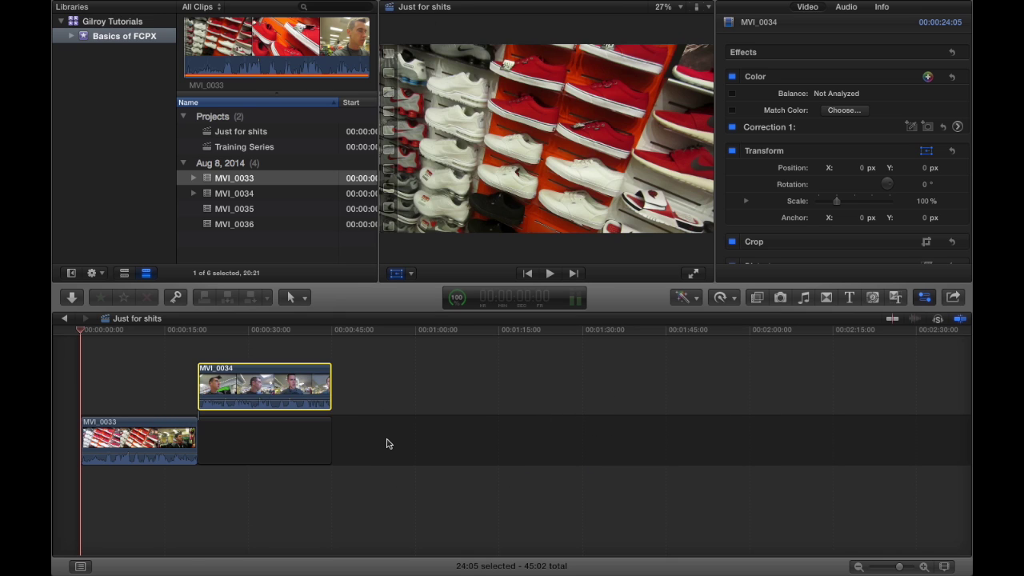
click(295, 442)
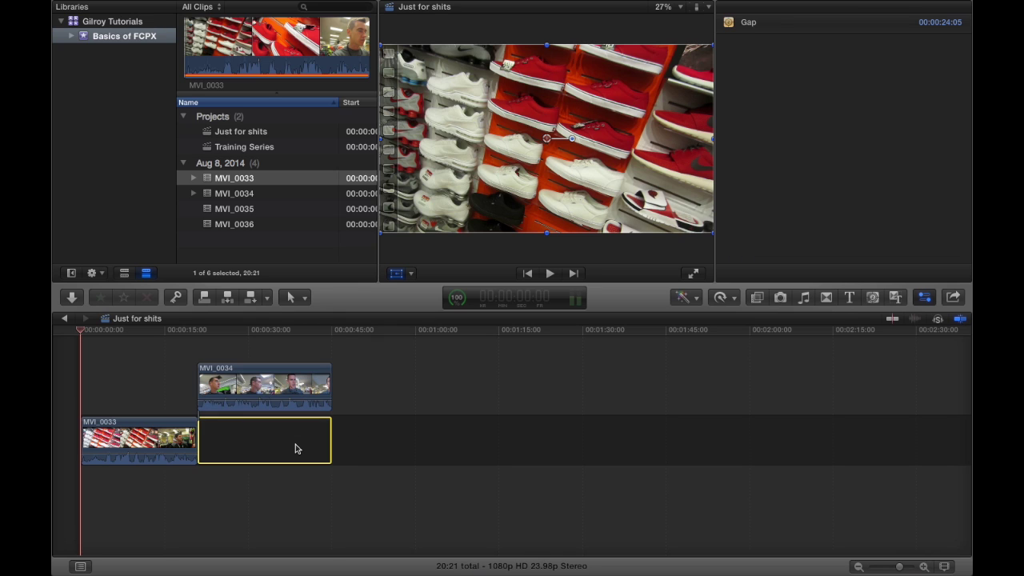
key(Delete)
key(super+z)
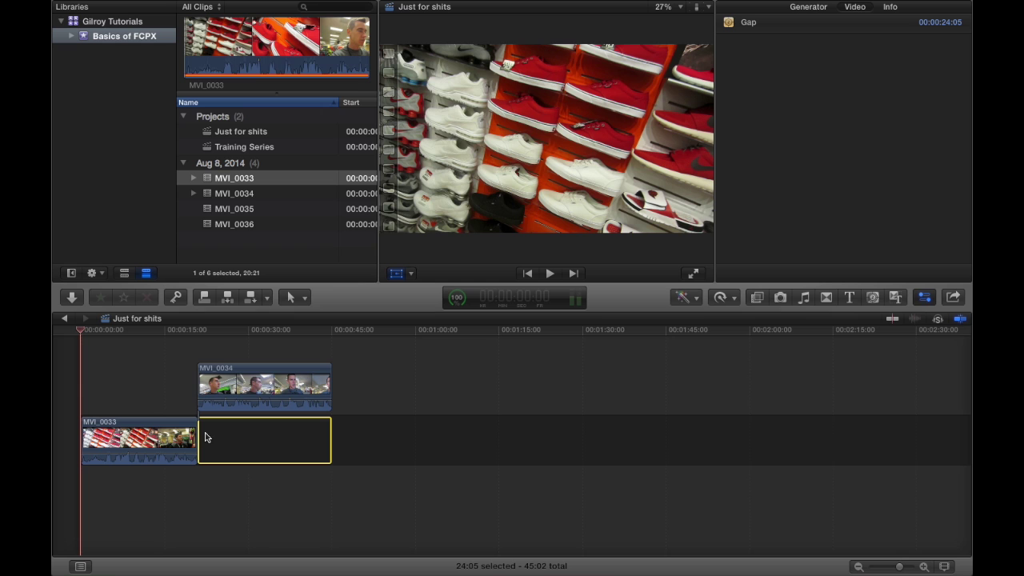
drag(275, 378, 272, 439)
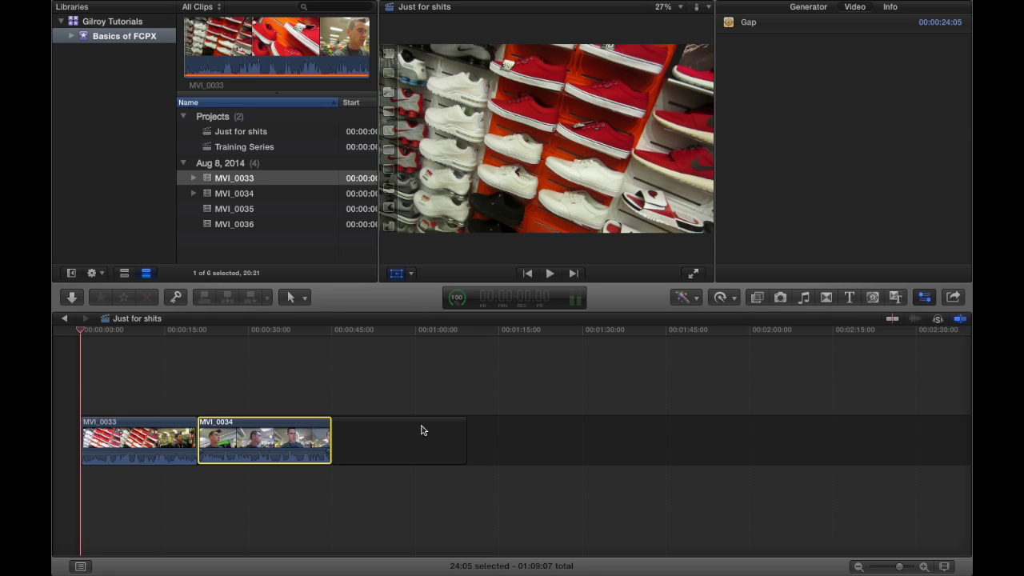
click(421, 430)
key(Delete)
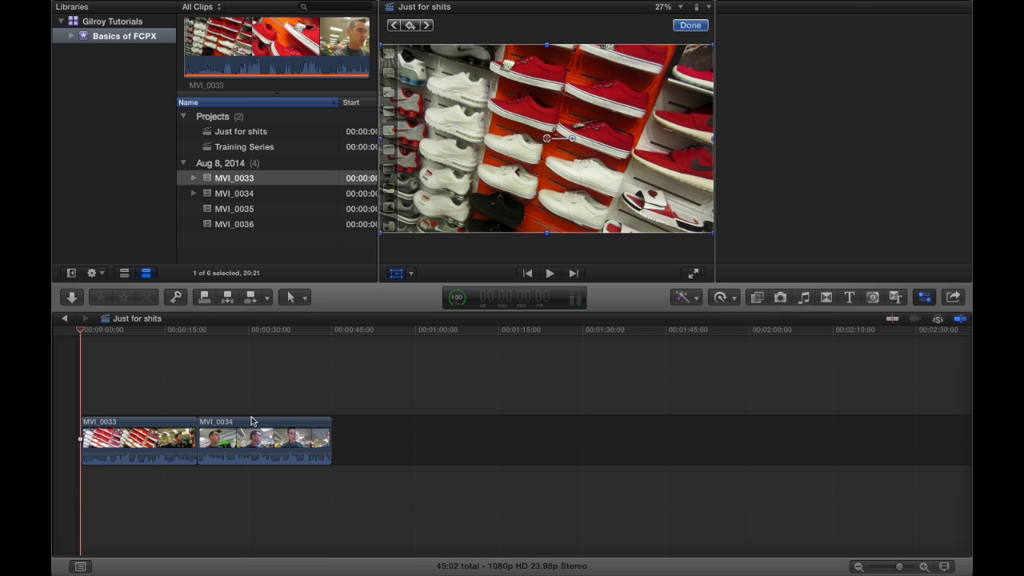
drag(251, 421, 379, 420)
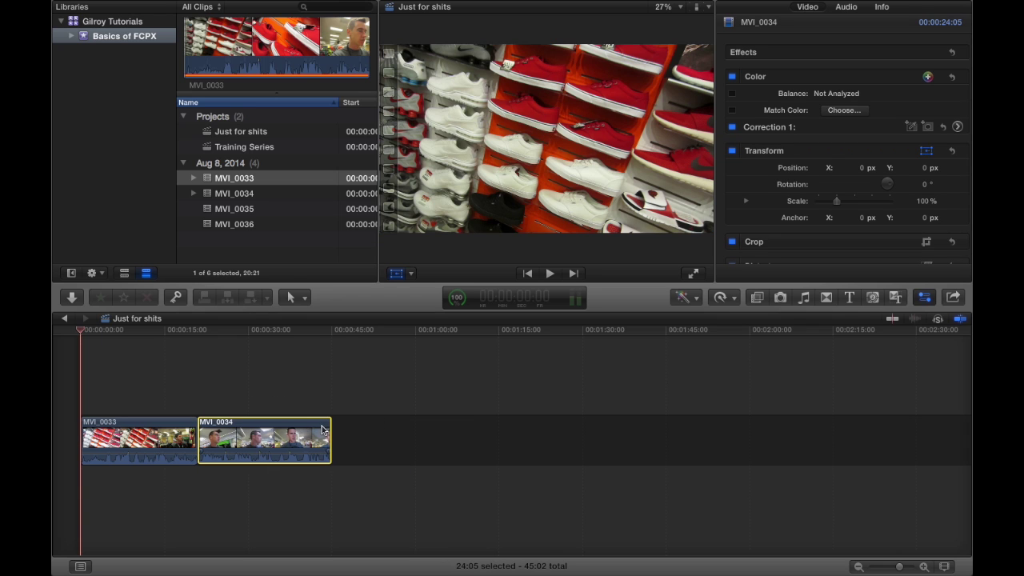
drag(304, 424, 193, 358)
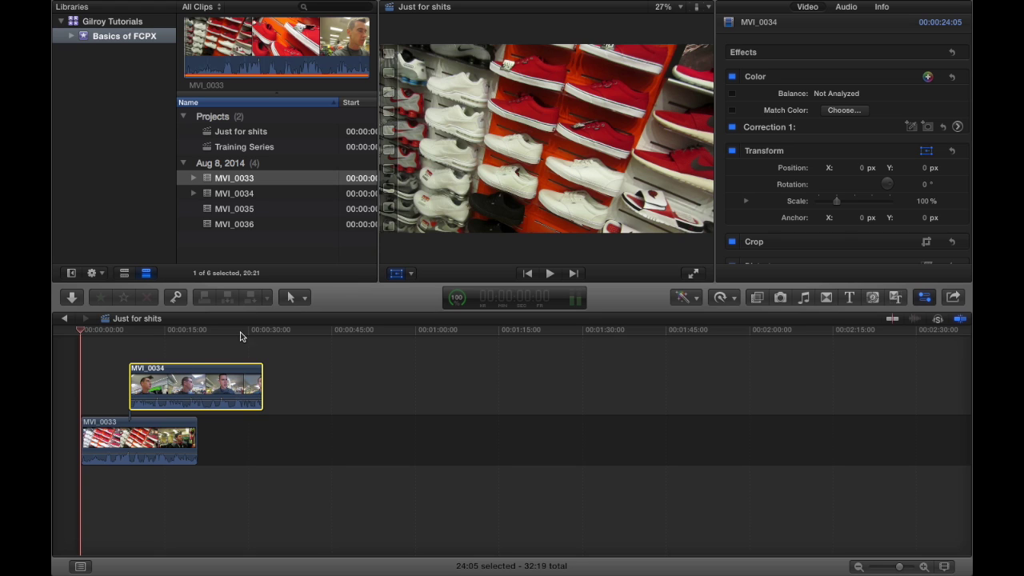
Lift MVI_0034 from the storyline and make it its own connected storyline
drag(202, 374, 306, 432)
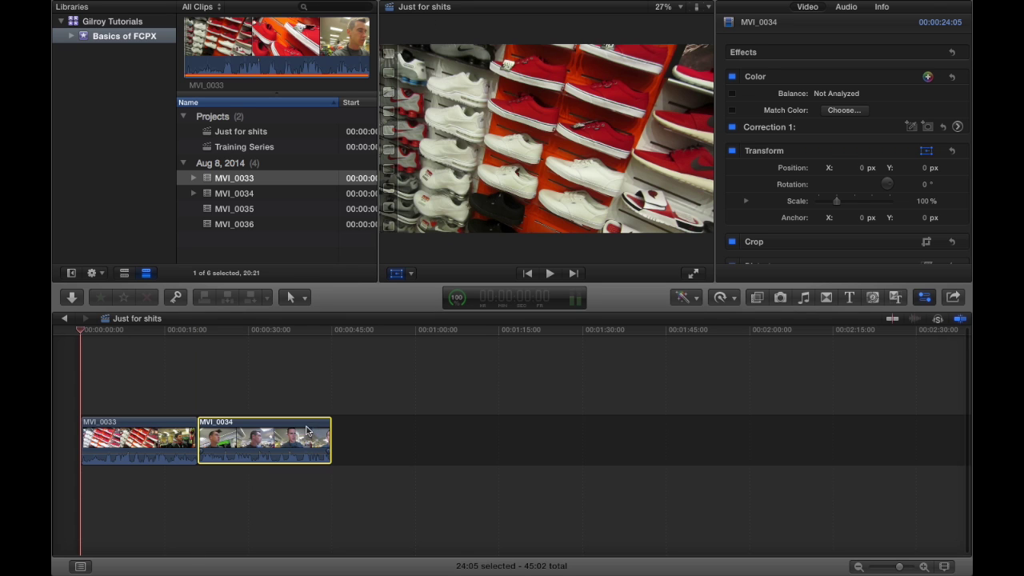
right_click(248, 429)
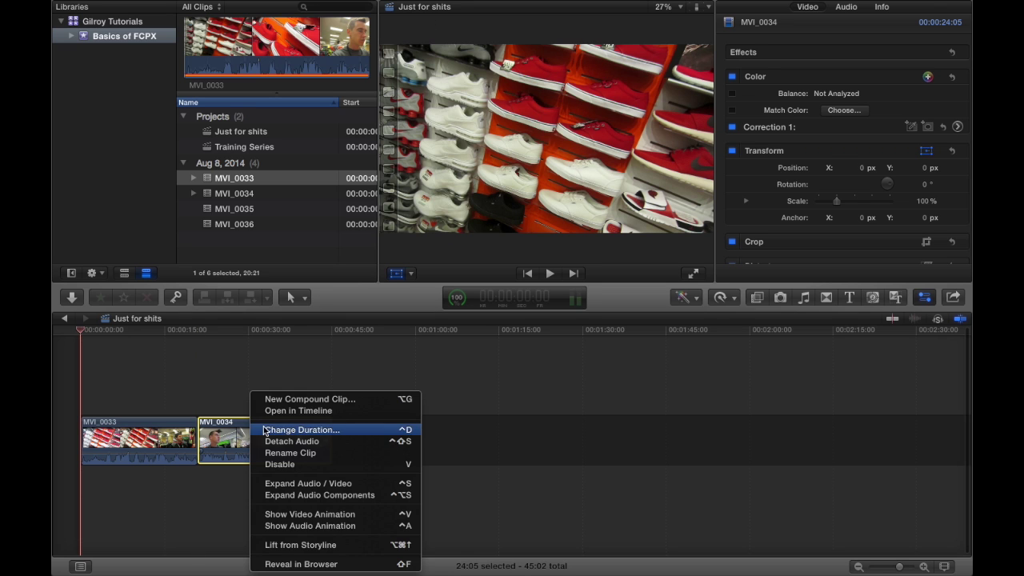
click(302, 544)
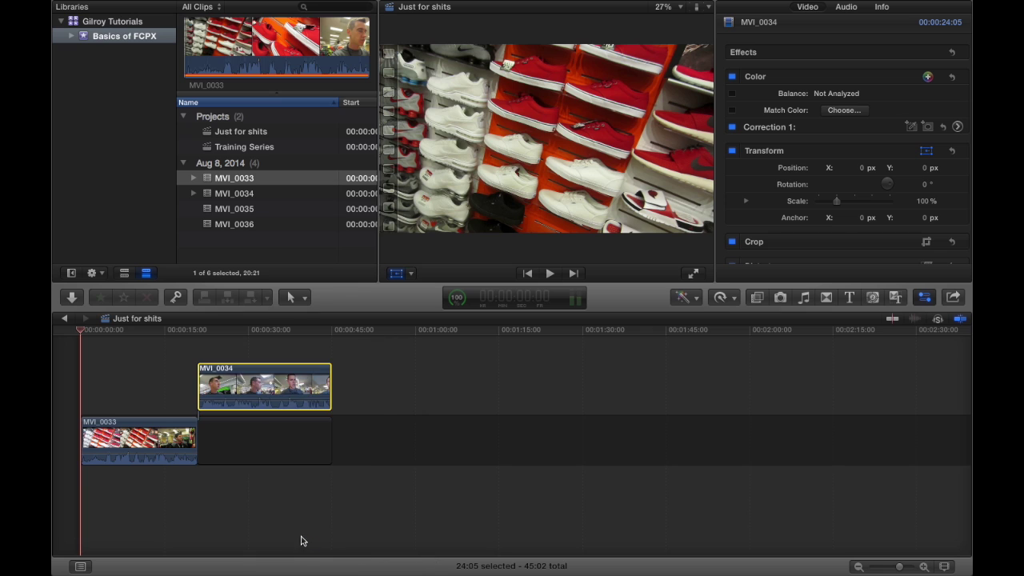
right_click(208, 379)
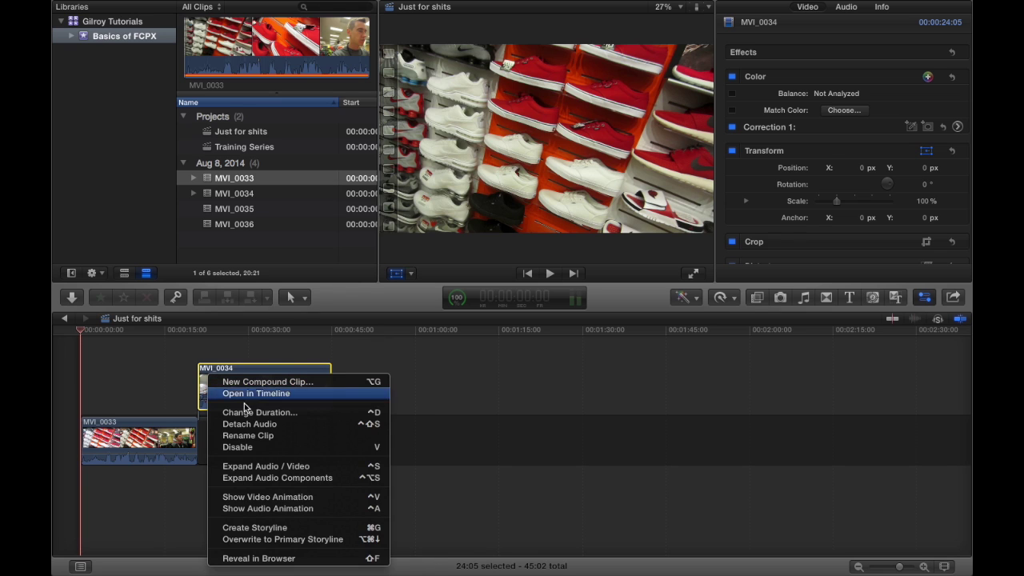
click(269, 527)
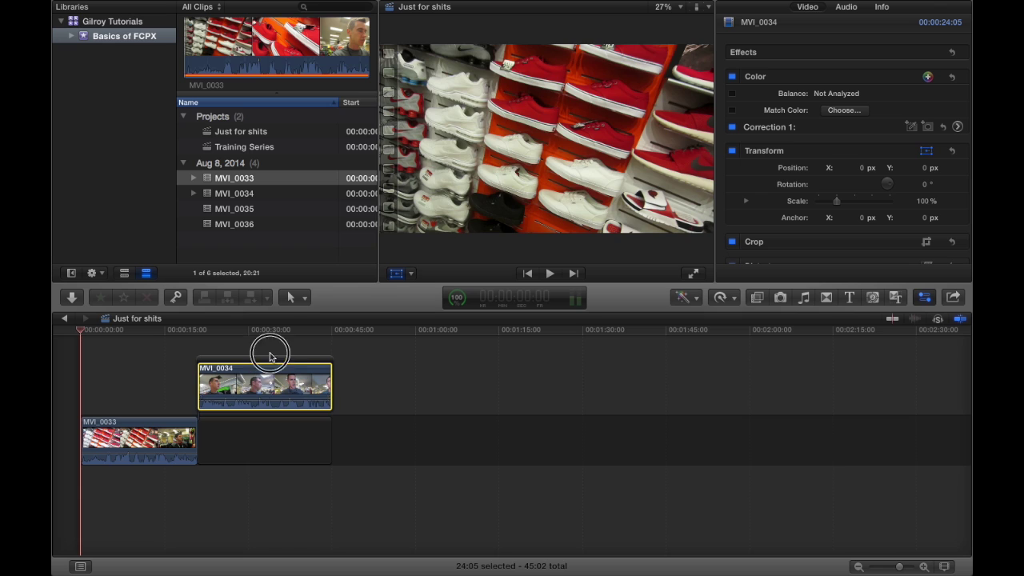
drag(269, 355, 303, 356)
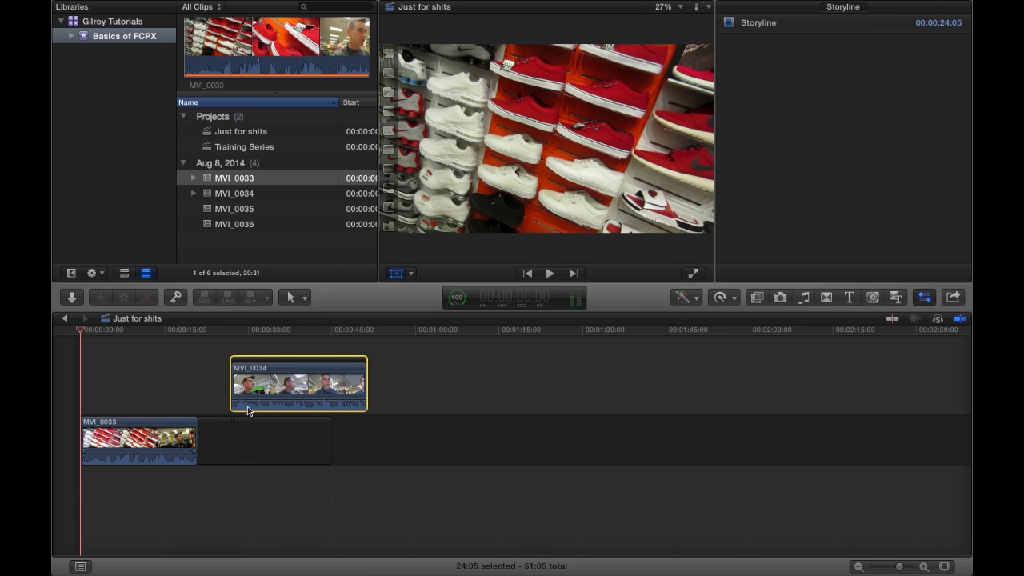
Delete MVI_0034 and its leftover gap, leaving only MVI_0033 at 20:21
drag(213, 350, 358, 402)
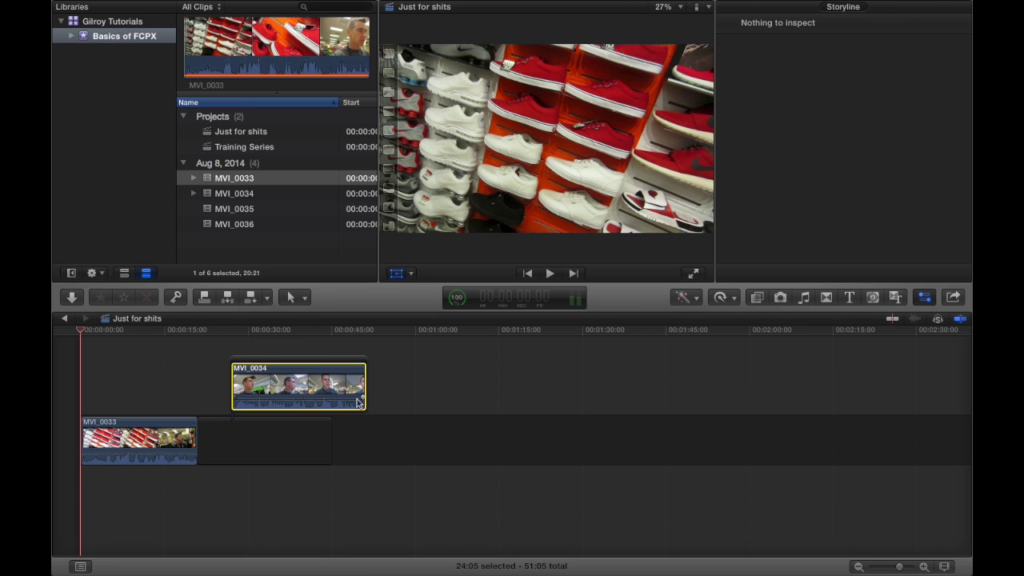
key(shift+t)
key(Delete)
click(263, 441)
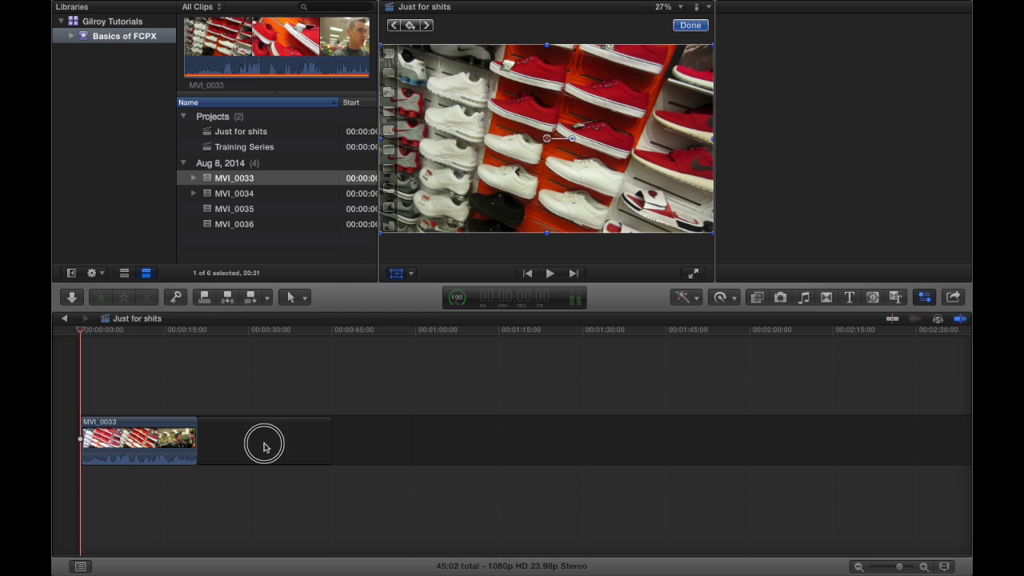
click(264, 447)
key(Delete)
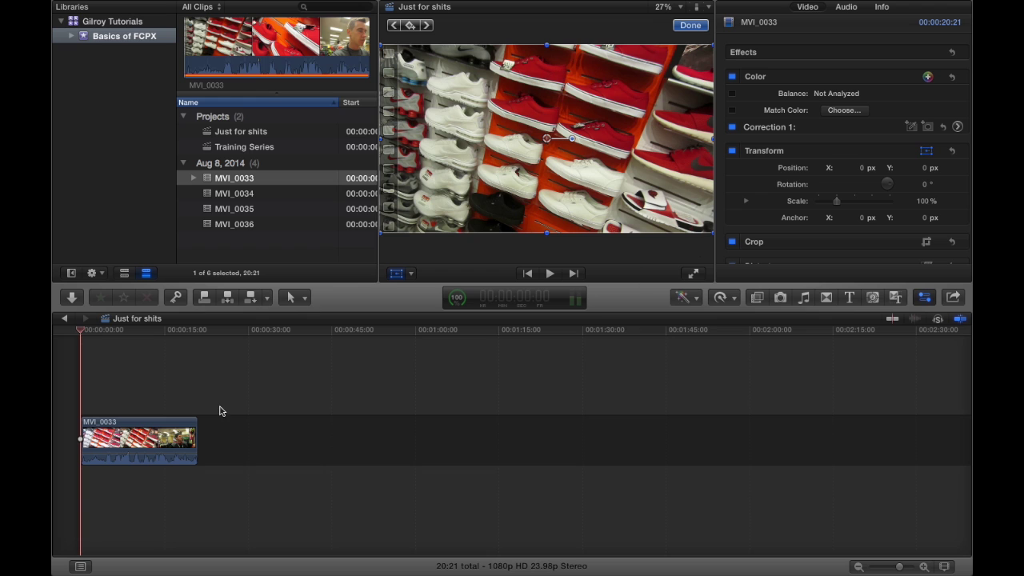
drag(98, 342, 948, 547)
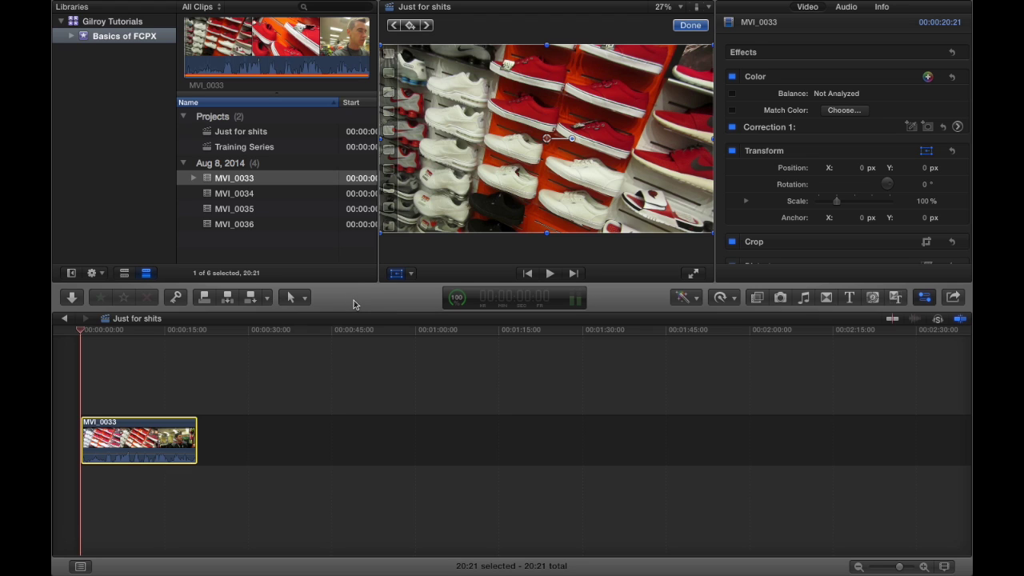
click(402, 244)
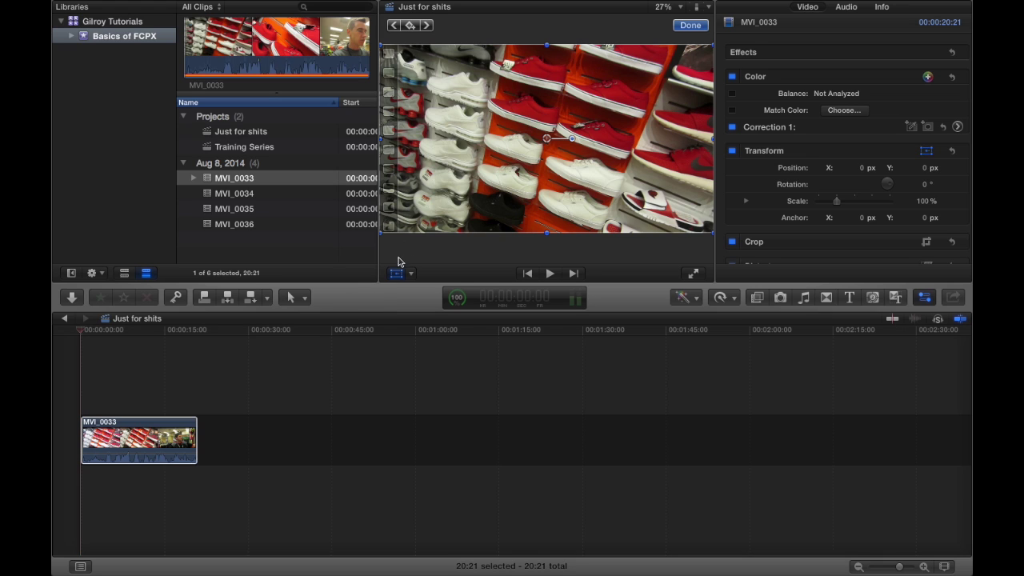